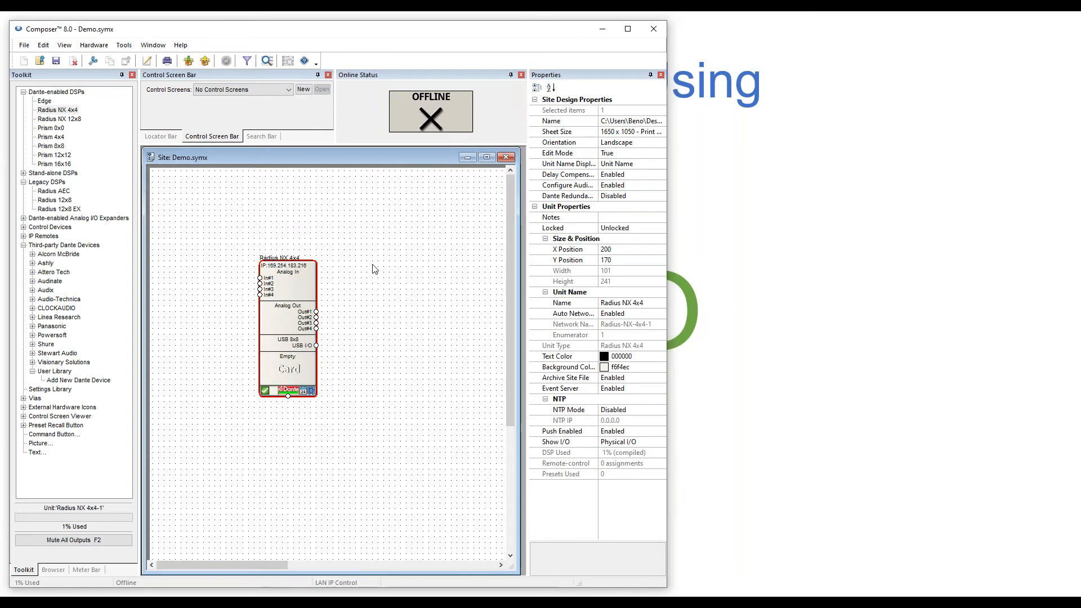
click(23, 173)
click(23, 173)
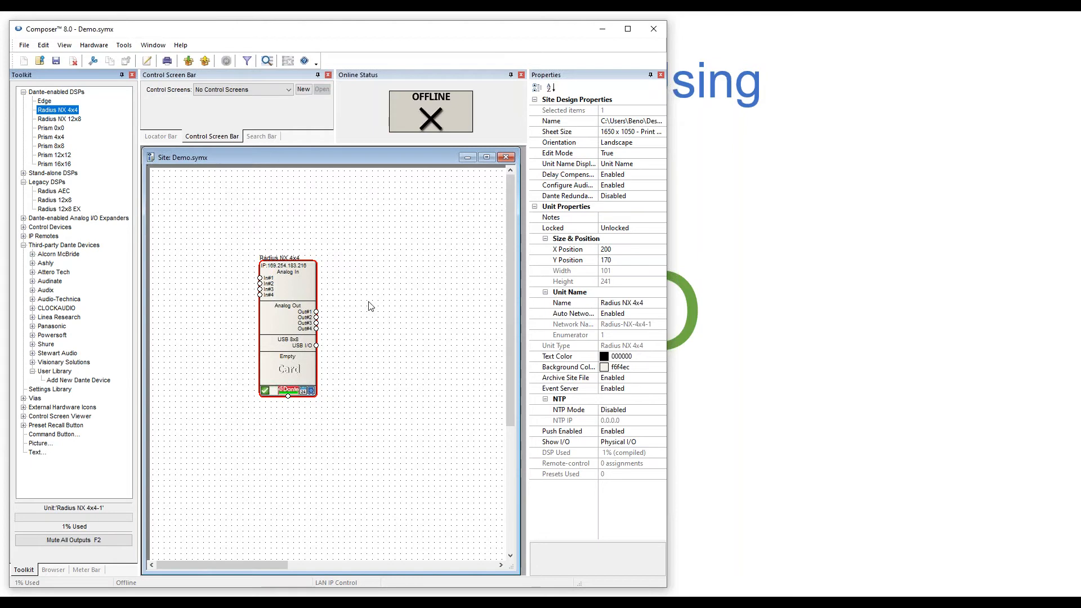
mouse_move(284, 317)
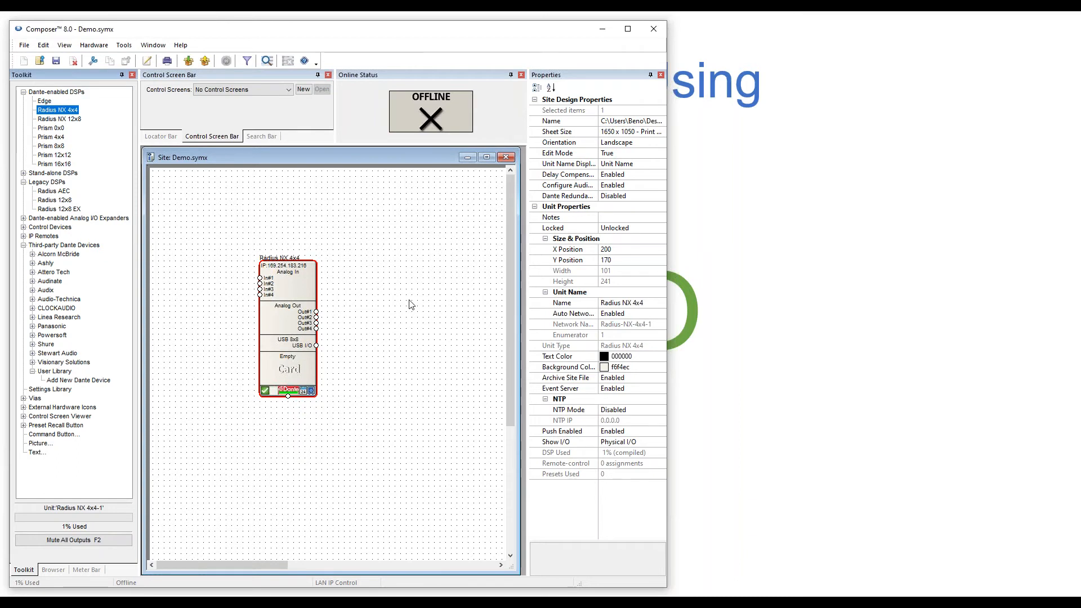
Open the Radius NX 4x4 design and start loading an existing module from Intelligent Modules.
double_click(293, 301)
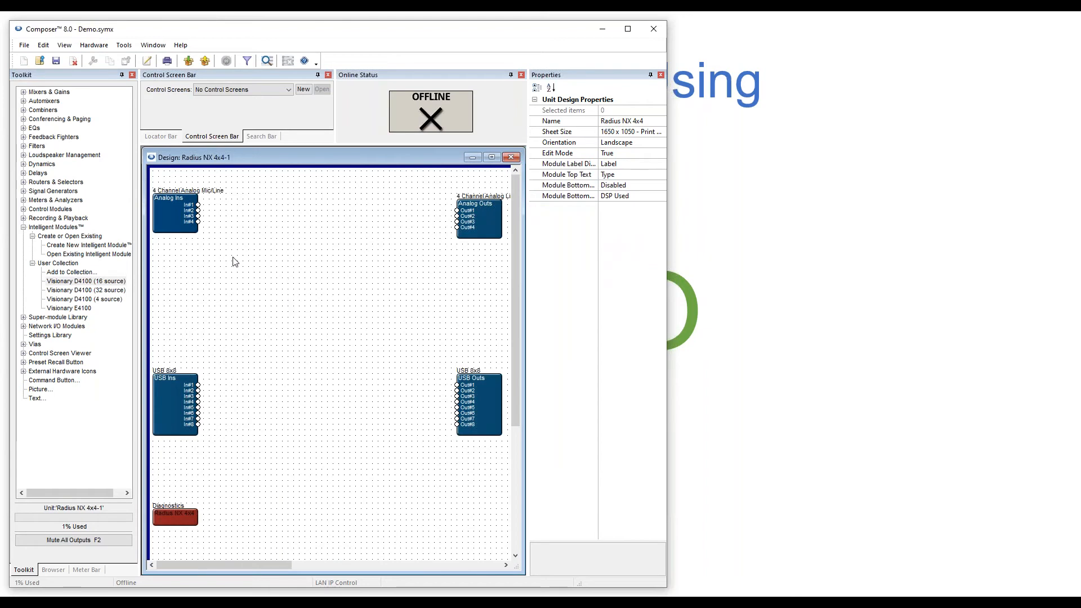
click(52, 228)
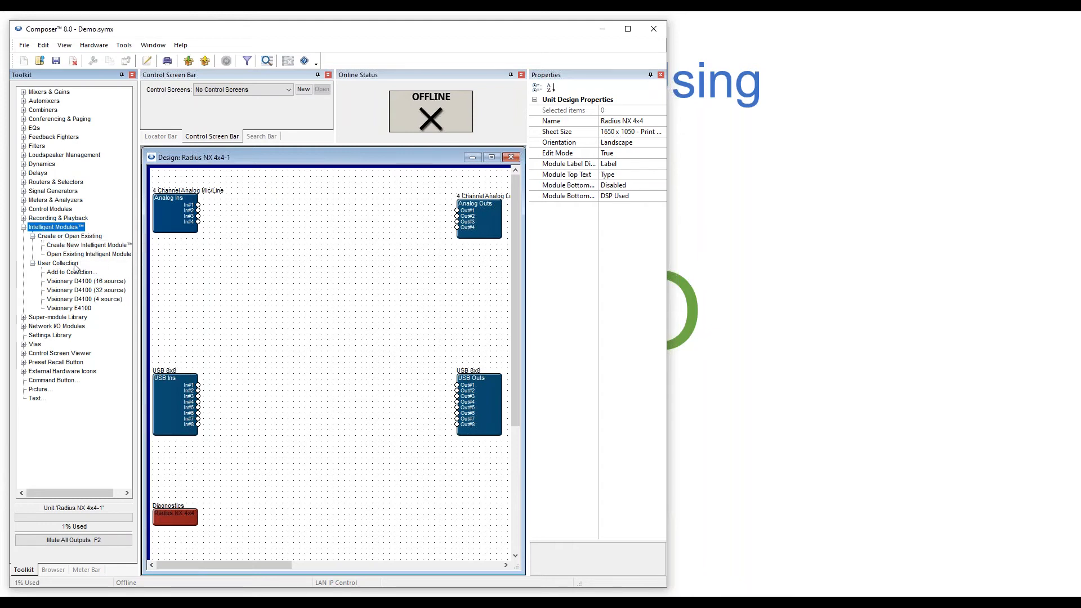
drag(66, 256, 184, 278)
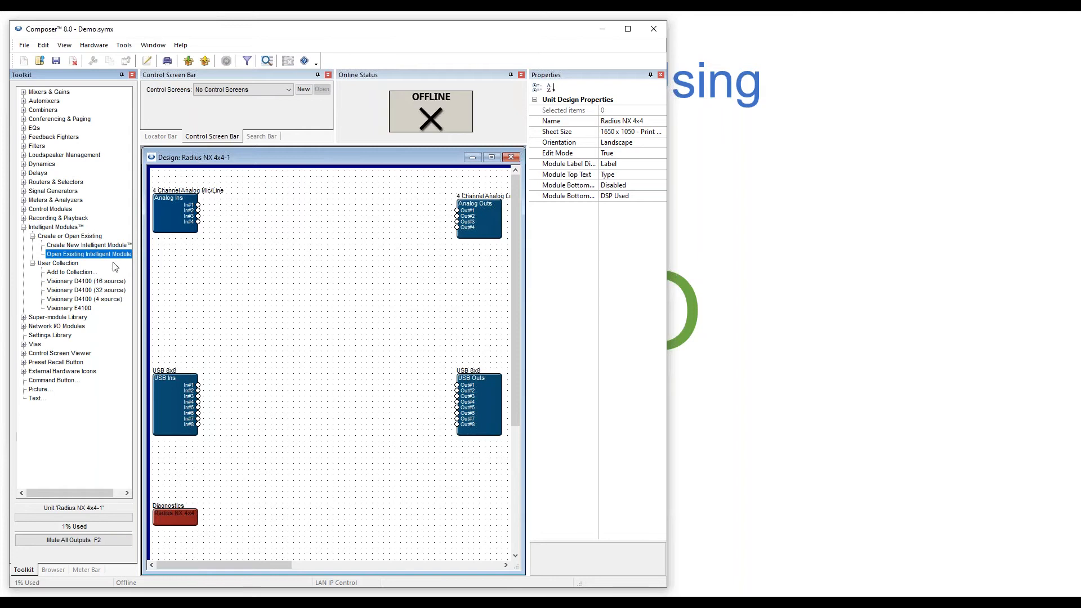
drag(97, 258, 283, 219)
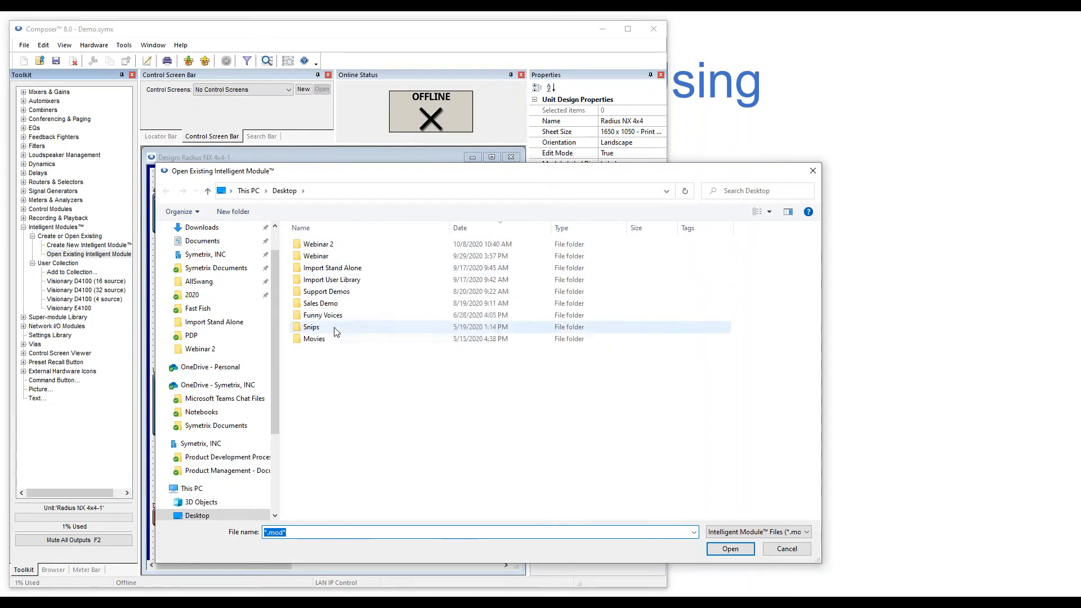
Load 8-Input FIFO.mod from the Import Stand Alone folder into the Radius NX 4x4 design.
double_click(337, 268)
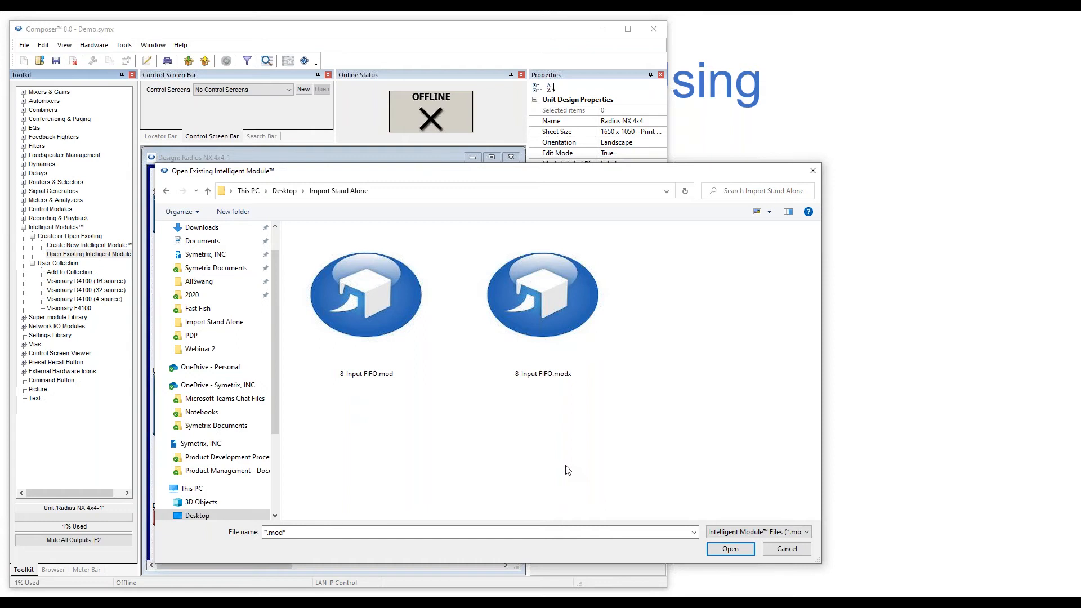
click(380, 319)
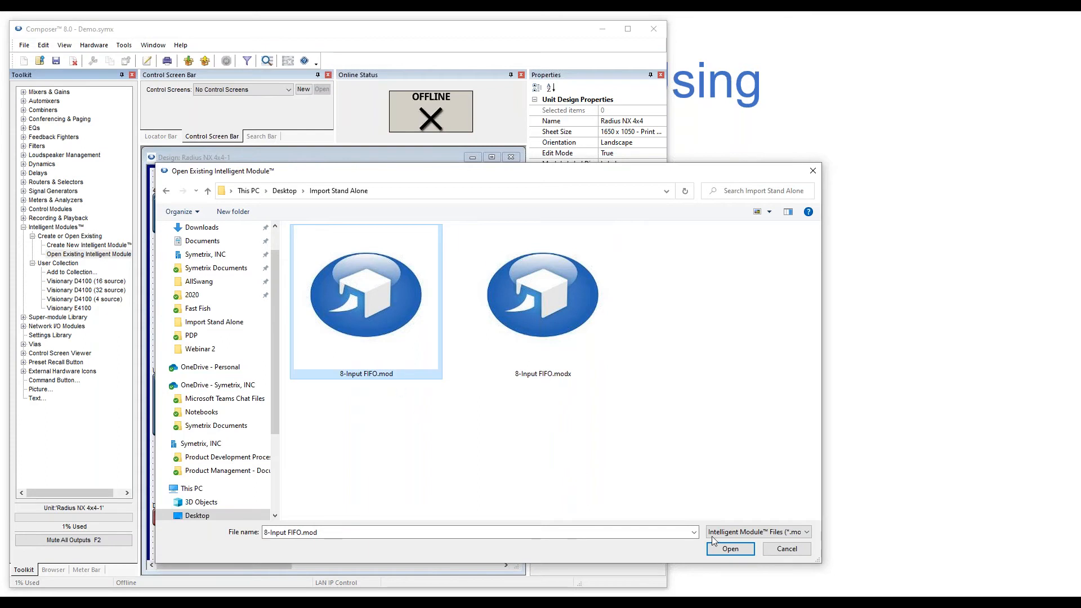
click(726, 550)
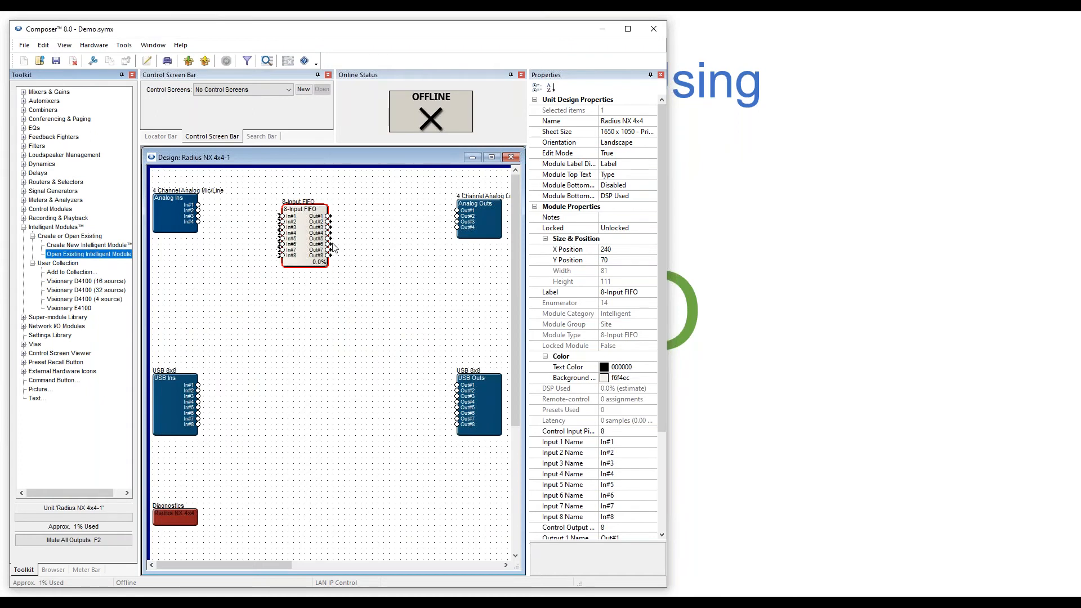
Open the 8-Input FIFO control panel and toggle talk requests 1, 2 and 5.
double_click(300, 243)
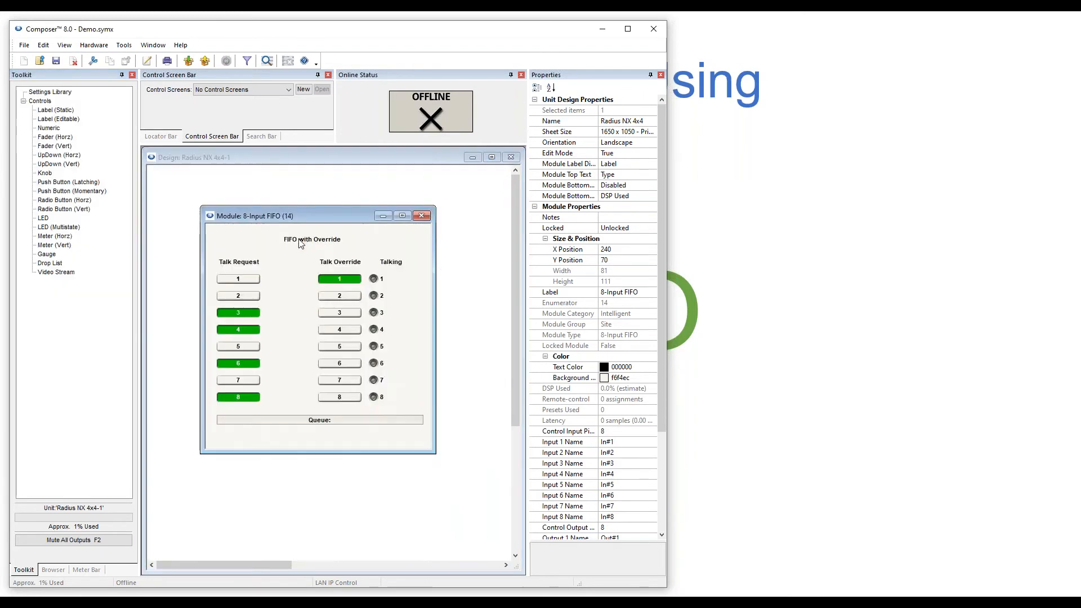
drag(300, 217, 323, 296)
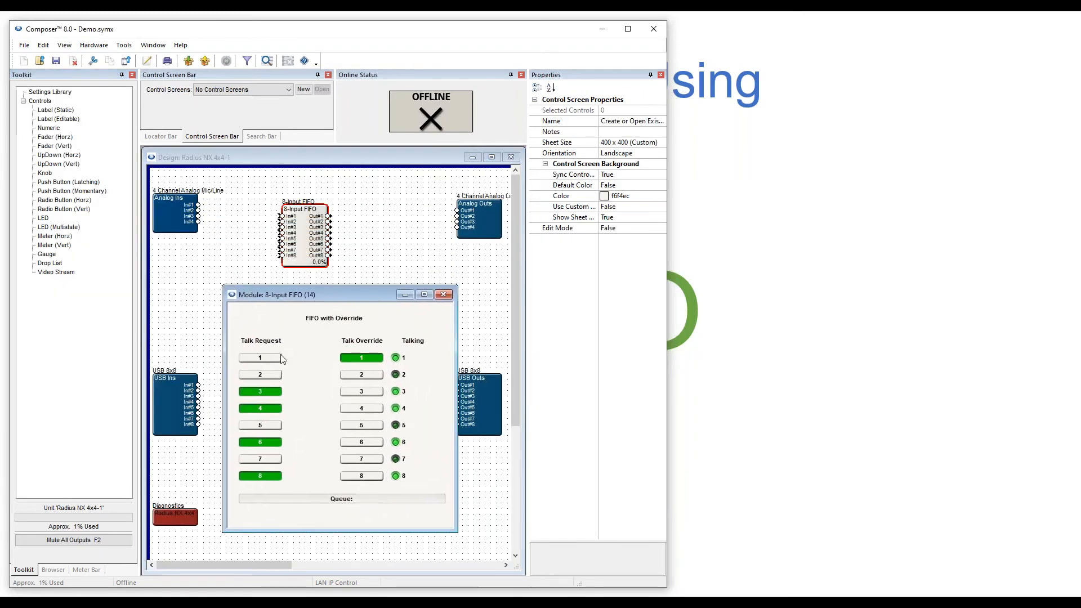
click(267, 358)
click(263, 375)
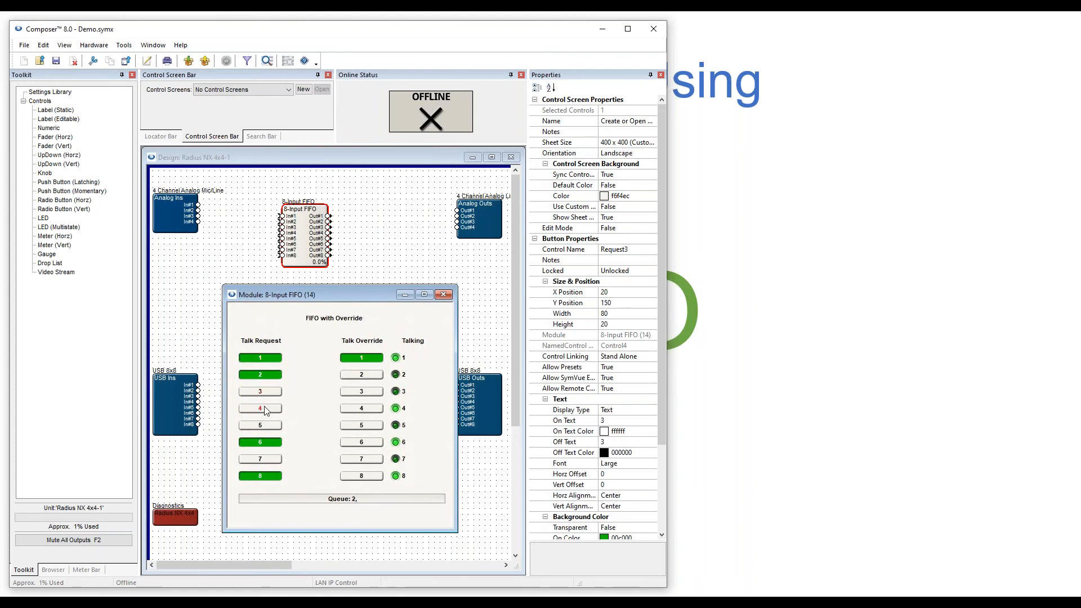
click(262, 425)
drag(337, 294, 305, 294)
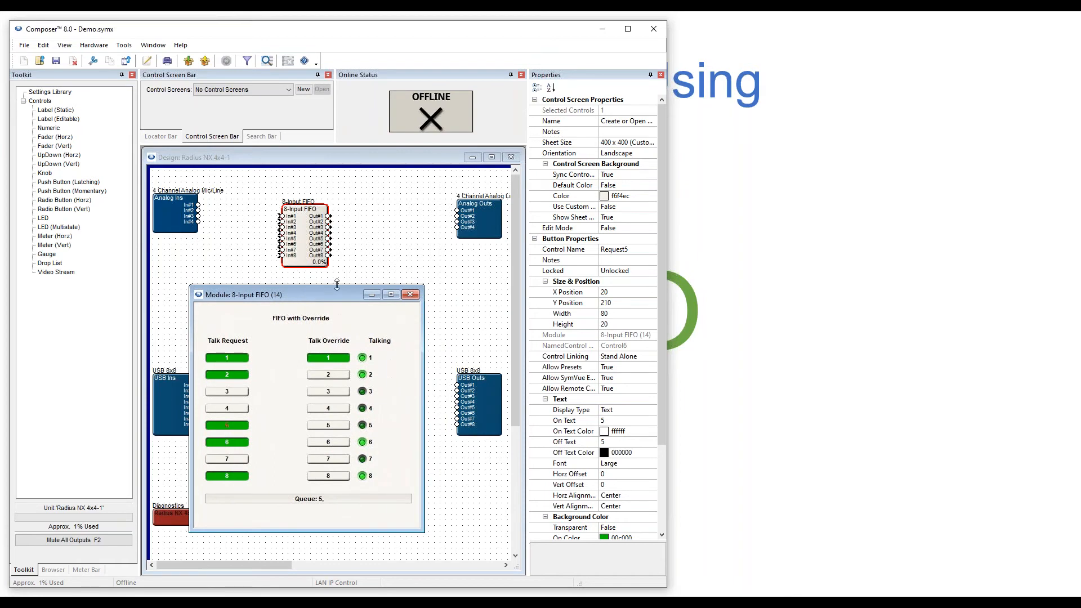
In Control Layout Edit Mode, shift Talk Override buttons 2 and 3 left to X 170.
right_click(285, 378)
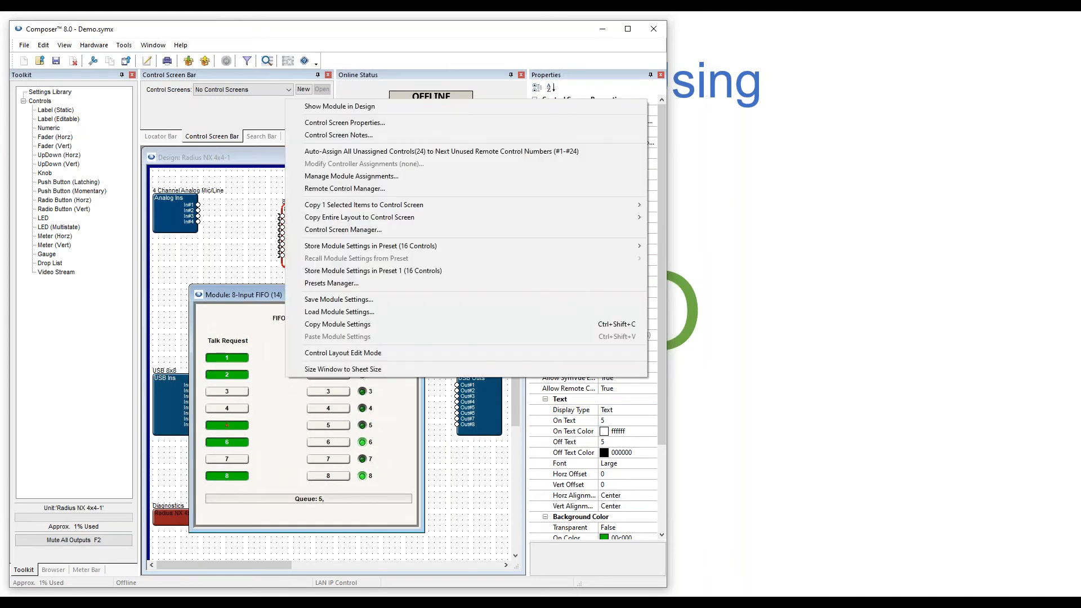
click(340, 353)
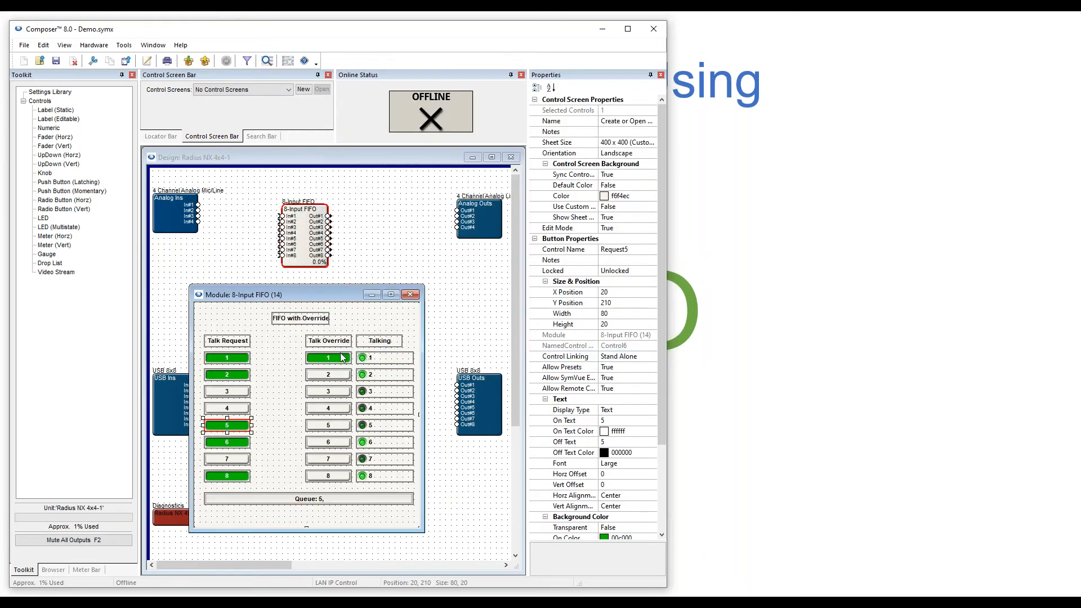
click(327, 375)
drag(326, 375, 300, 392)
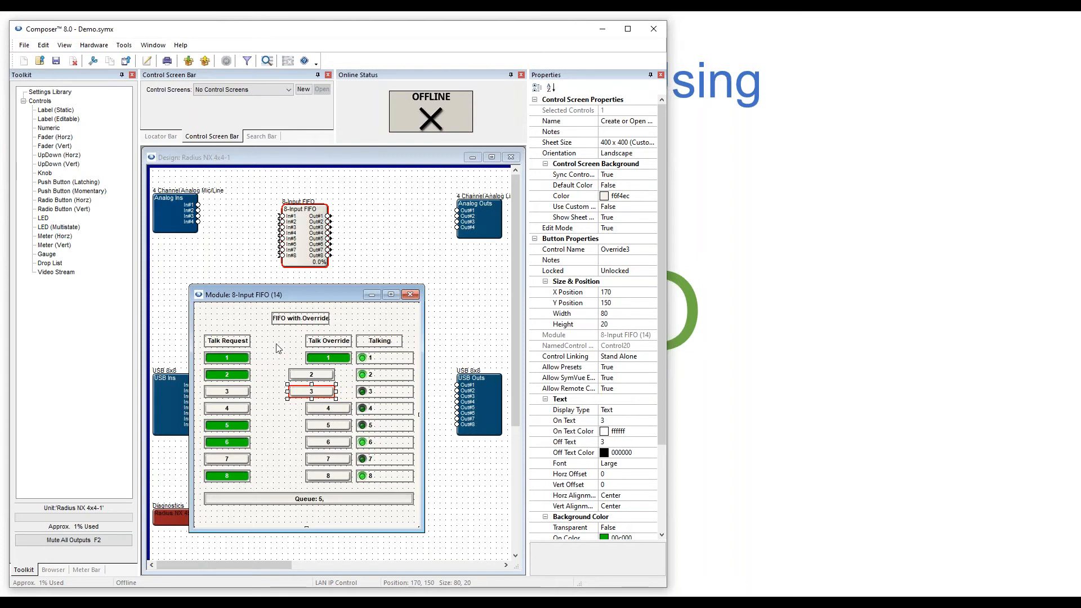
View the FIFO's MicFIFO.lua script in VS Code, then close the control panel and editor.
right_click(302, 228)
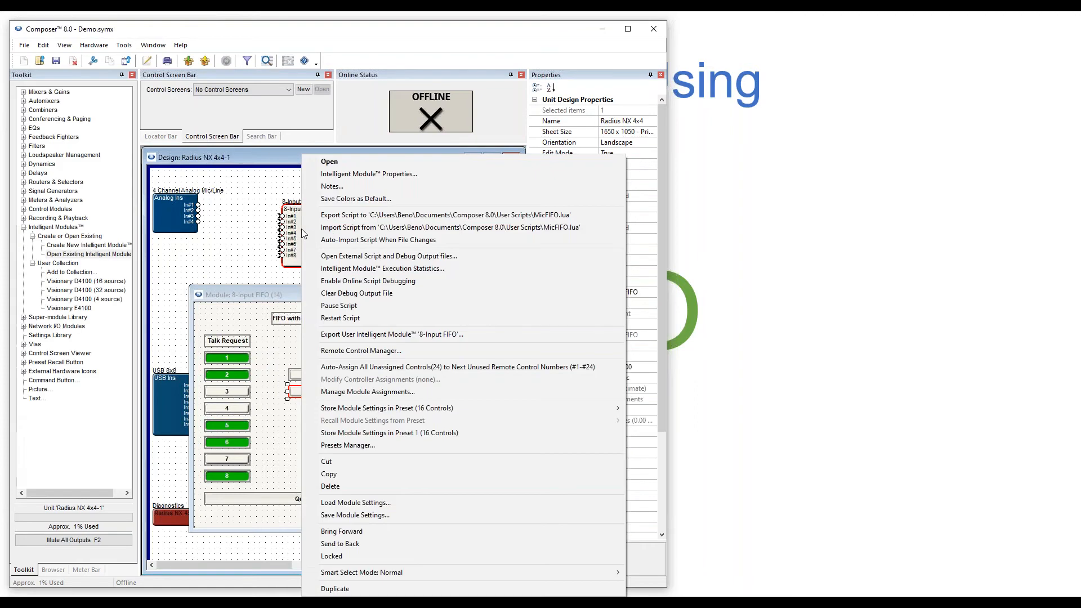
click(254, 231)
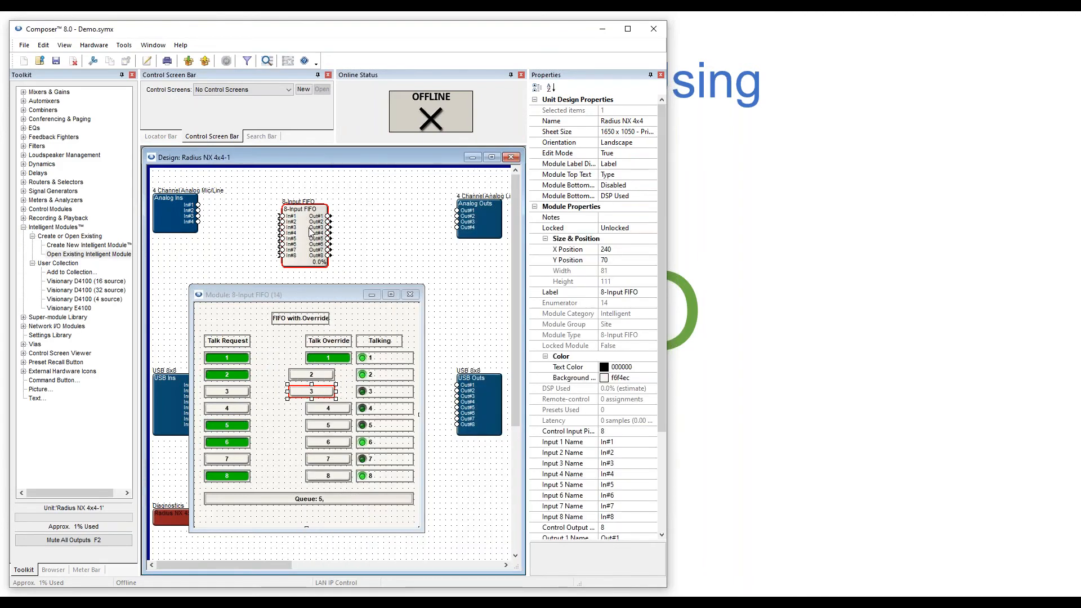
right_click(309, 230)
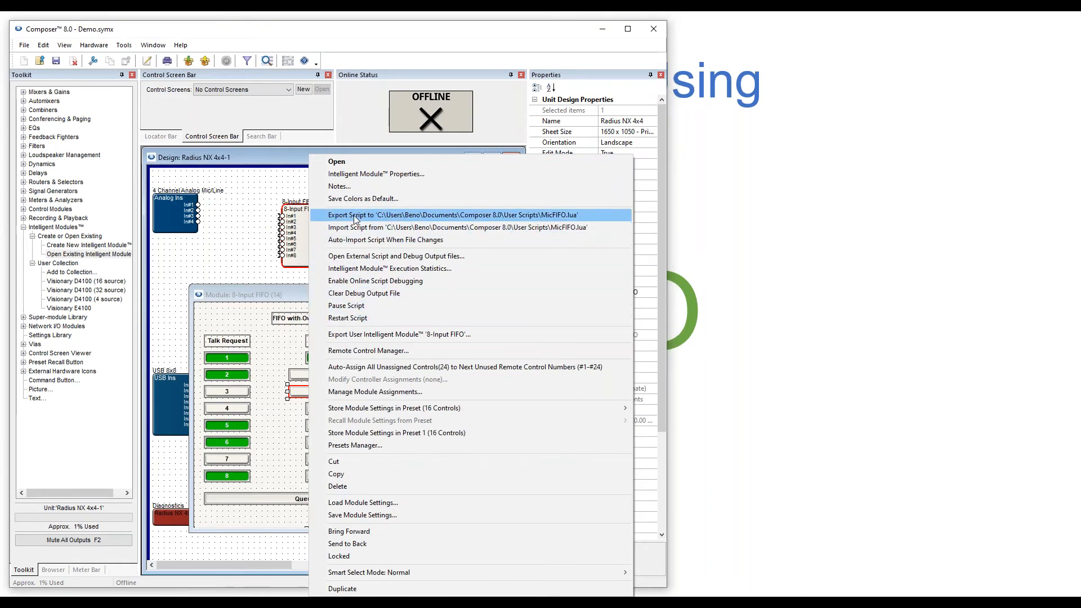
click(369, 258)
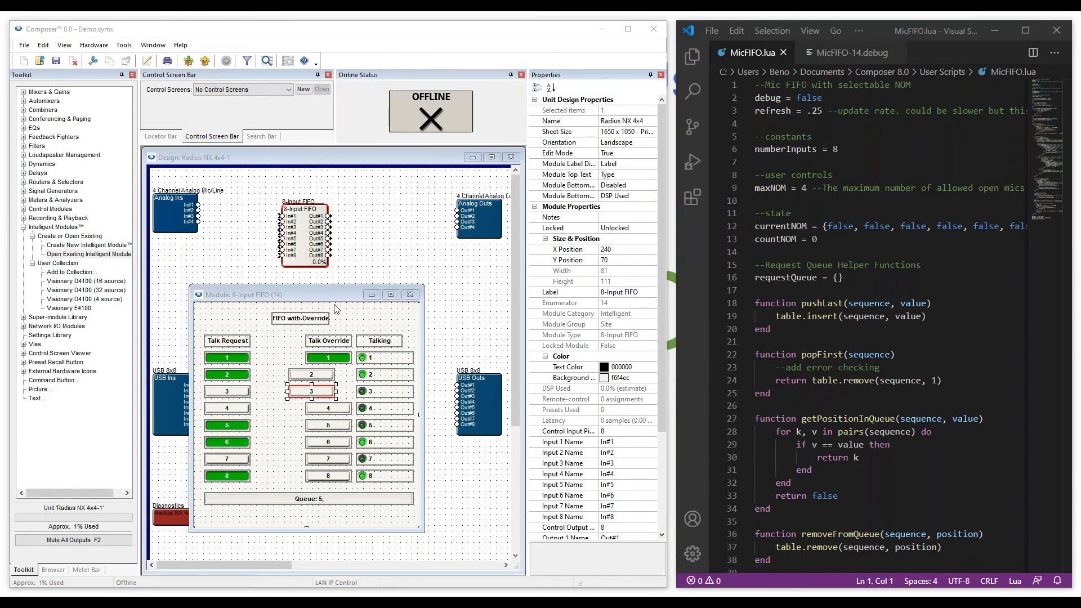
click(412, 295)
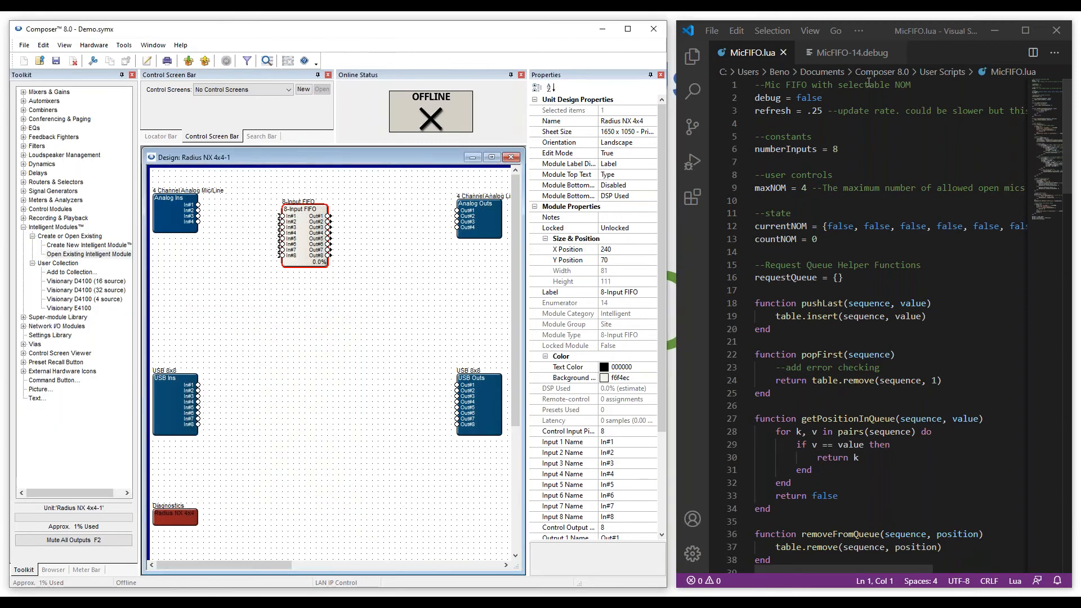
click(1042, 29)
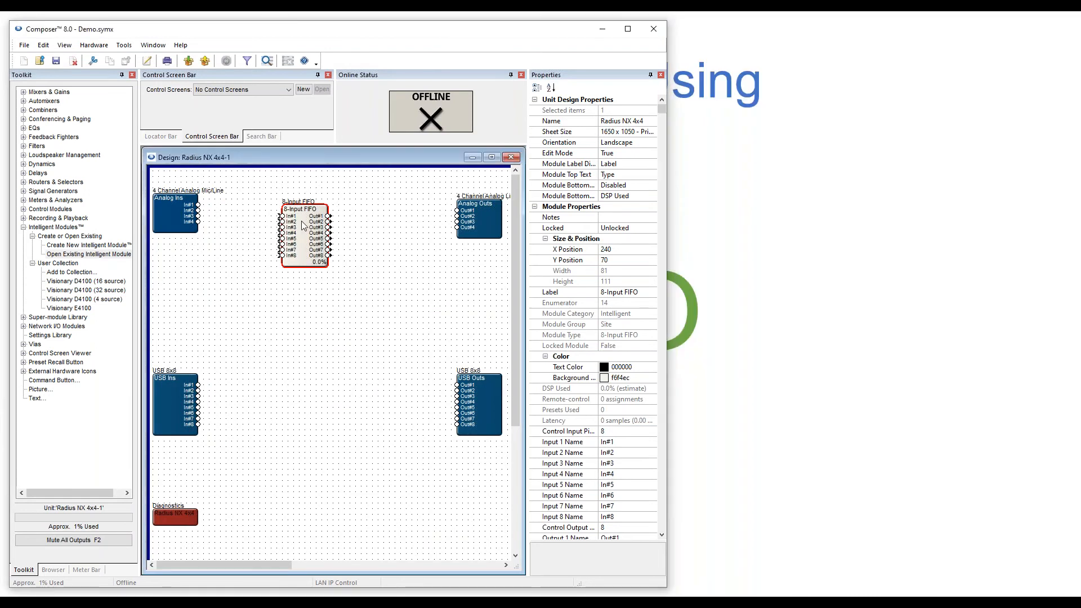
Delete the FIFO module and re-add 8-Input FIFO.modx from the Import Stand Alone folder.
right_click(302, 225)
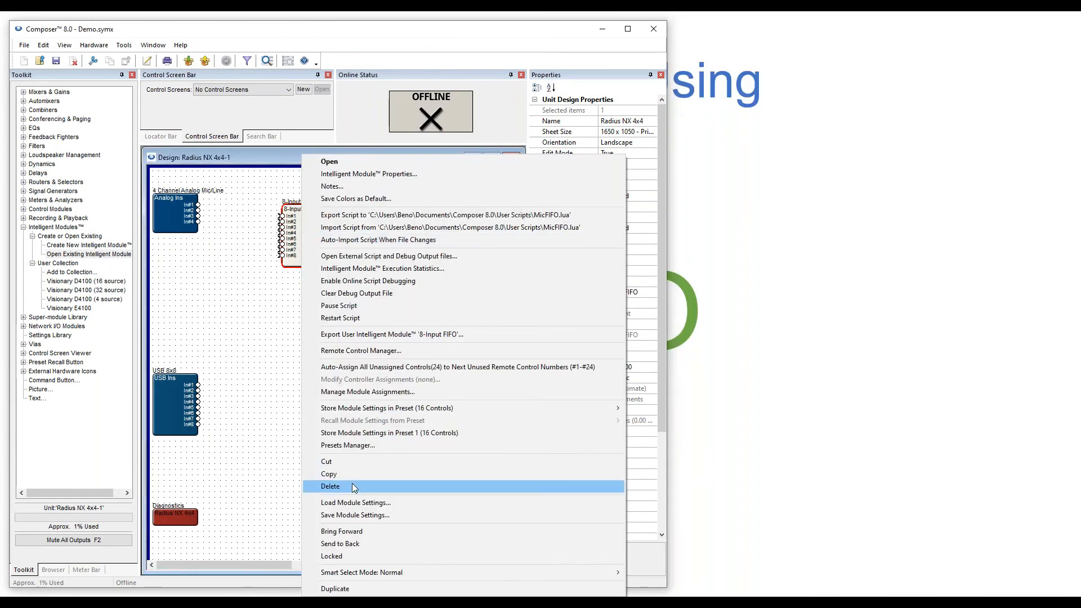
click(353, 485)
drag(87, 245, 291, 243)
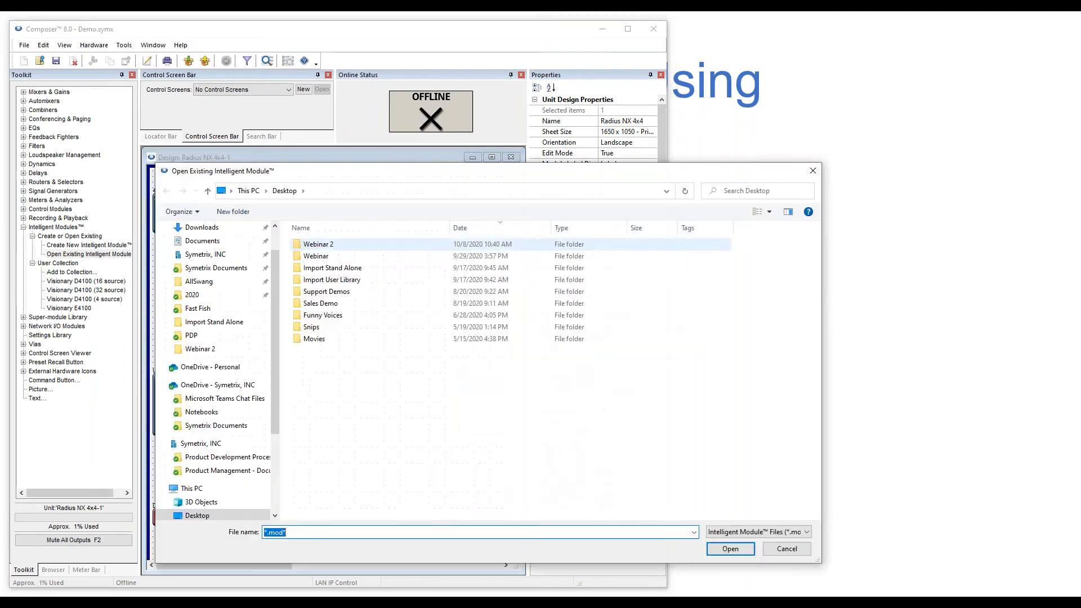
click(318, 272)
double_click(318, 272)
click(542, 307)
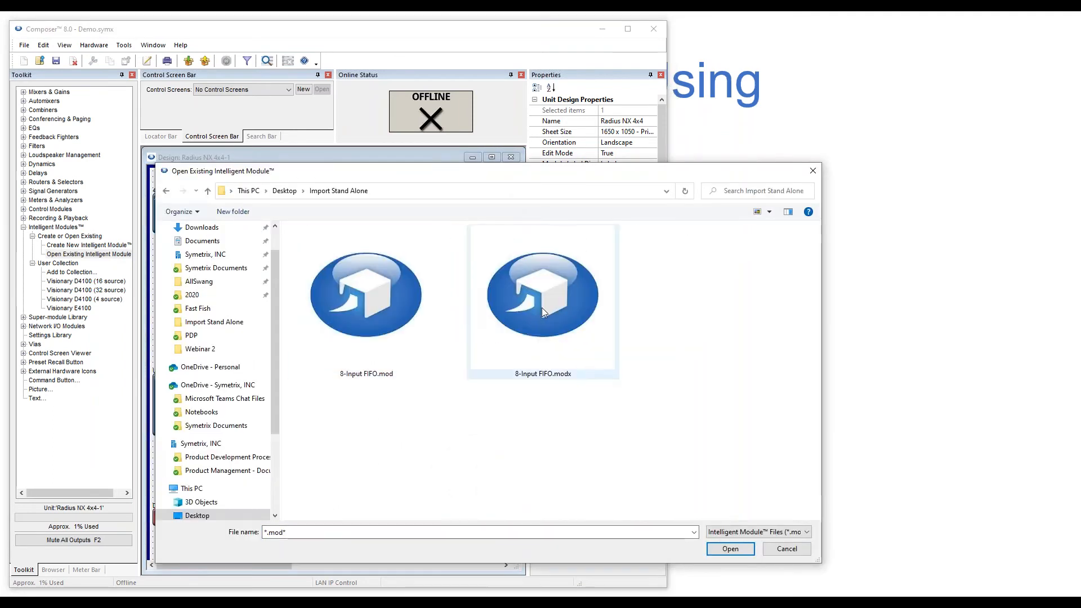
click(726, 549)
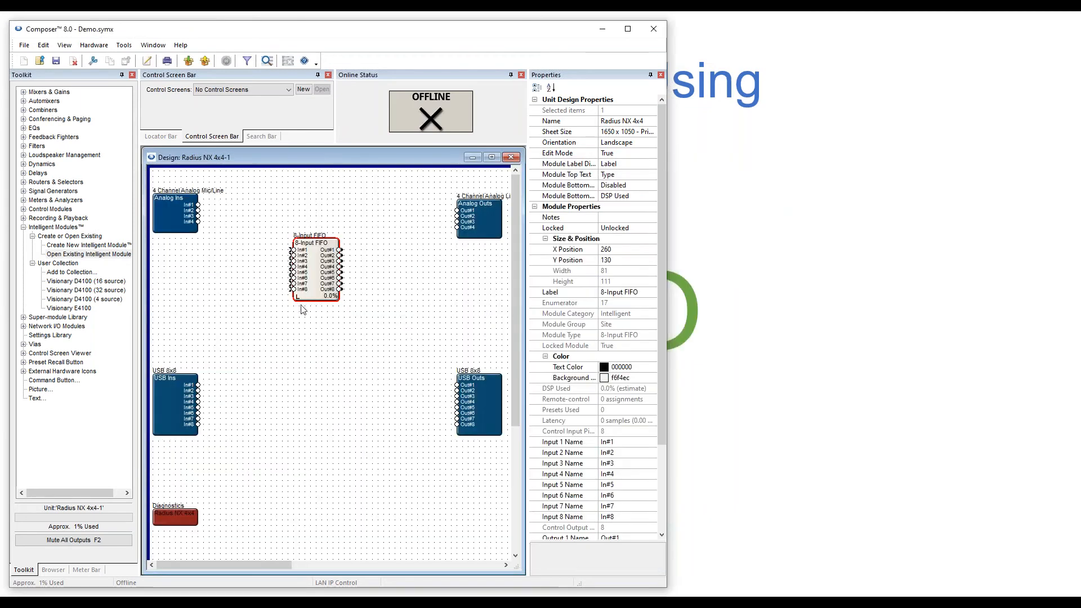
Open the new FIFO's control panel and toggle talk requests 1, 2 and 4.
right_click(314, 275)
click(317, 278)
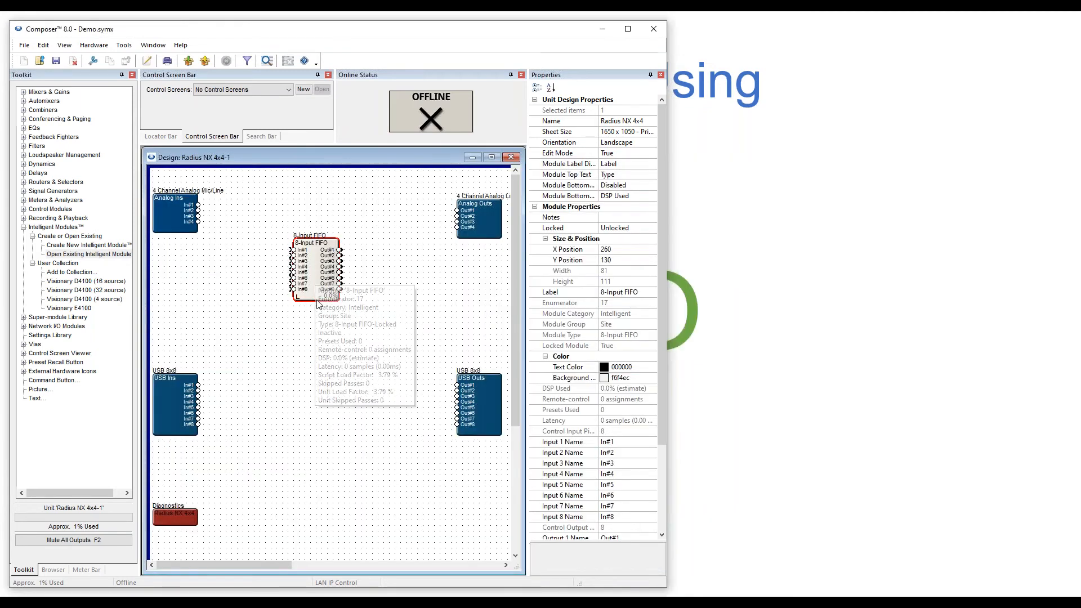
click(258, 294)
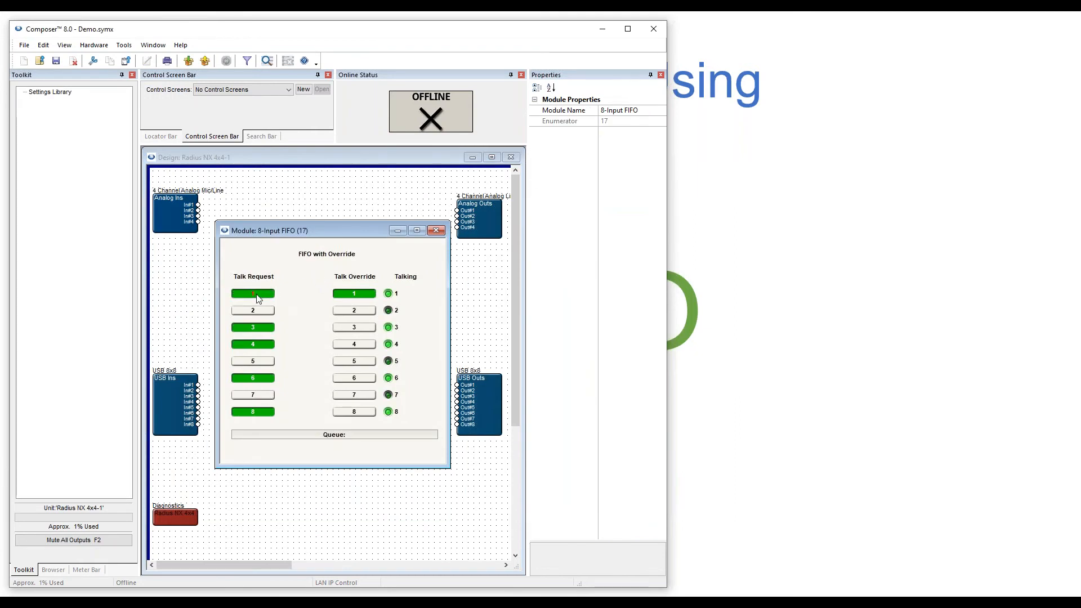
click(261, 311)
click(257, 345)
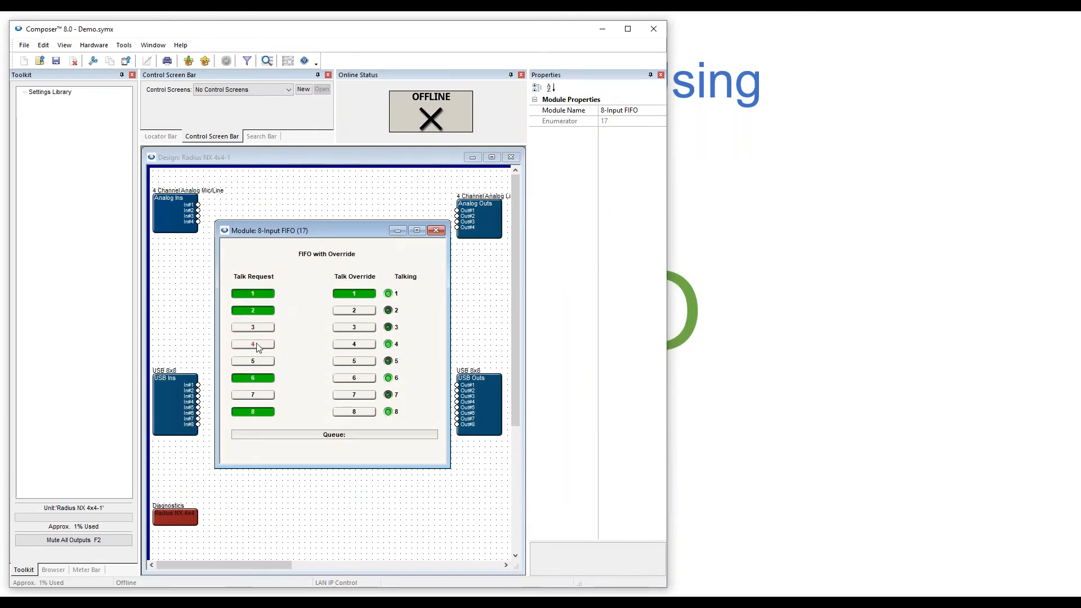
Close the 8-Input FIFO control window and select the FIFO block in the design.
right_click(304, 358)
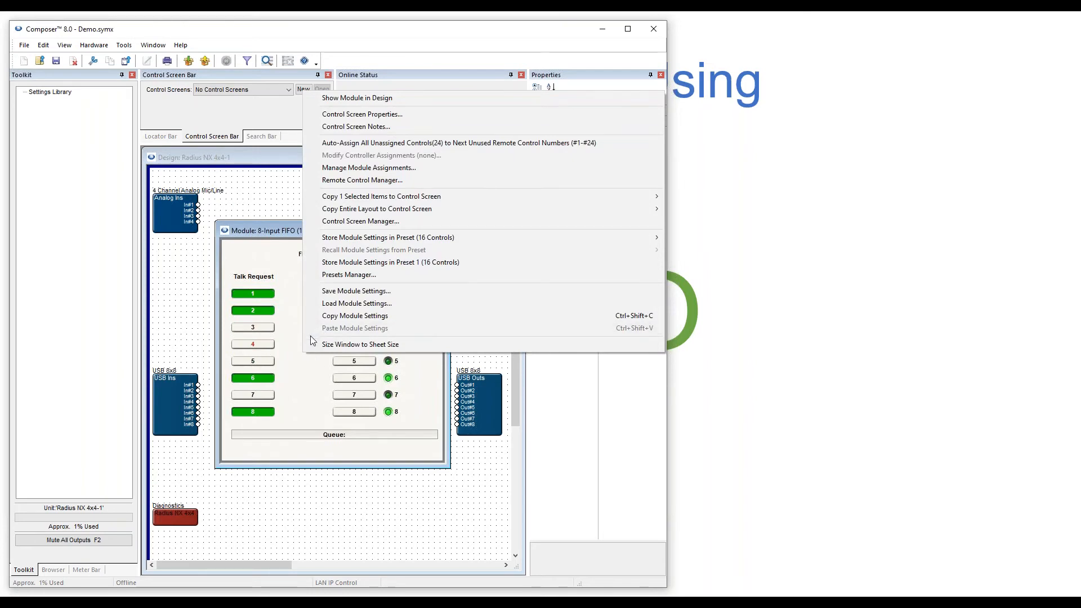
click(288, 353)
click(444, 231)
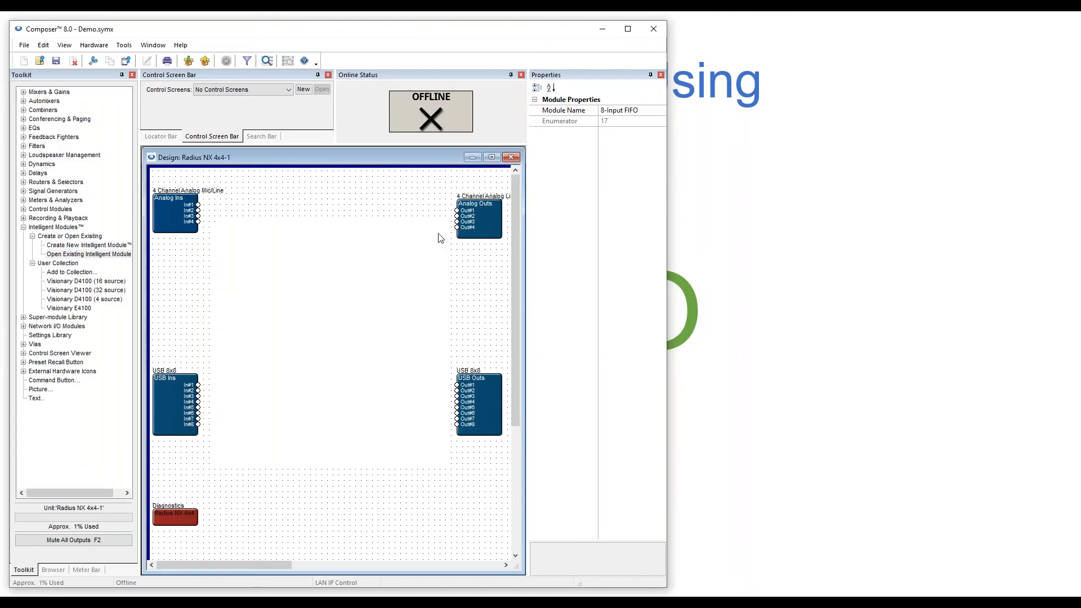
click(325, 272)
Select the 8-Input FIFO block and remove it with the Delete key.
right_click(325, 273)
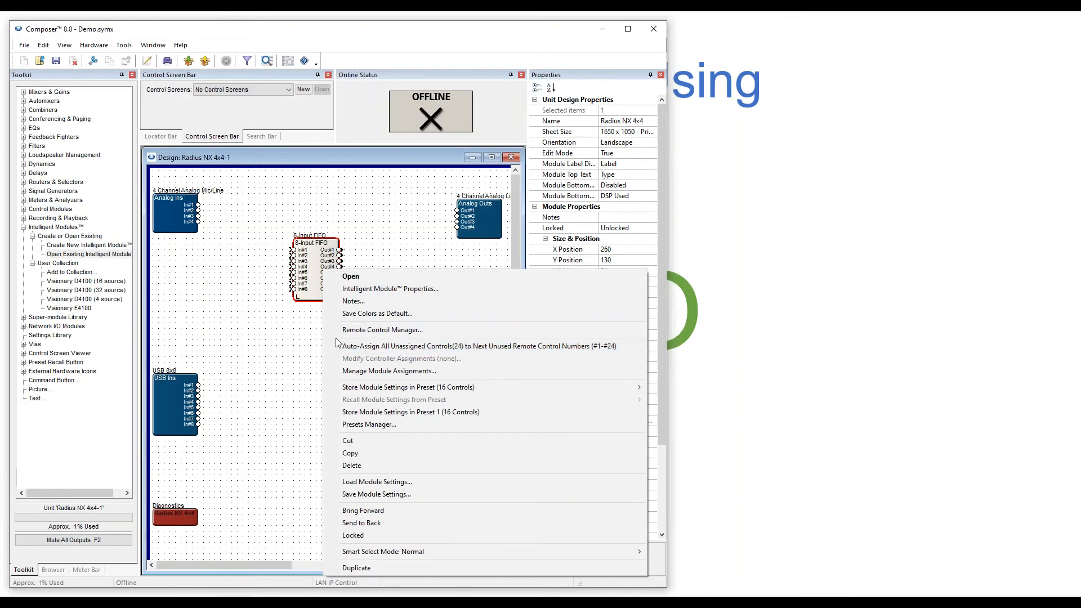
click(302, 345)
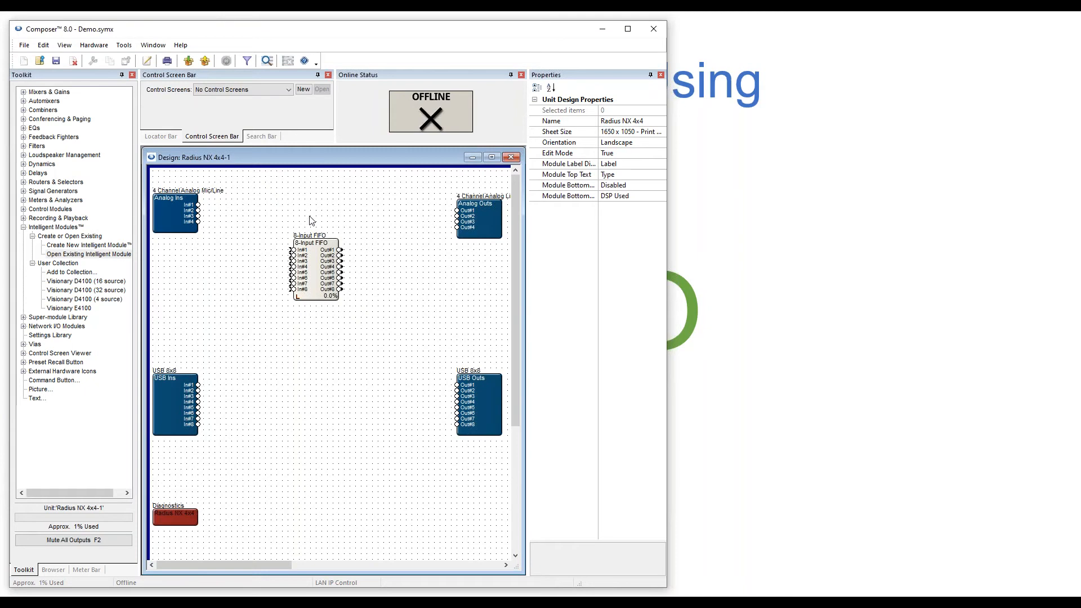
click(313, 269)
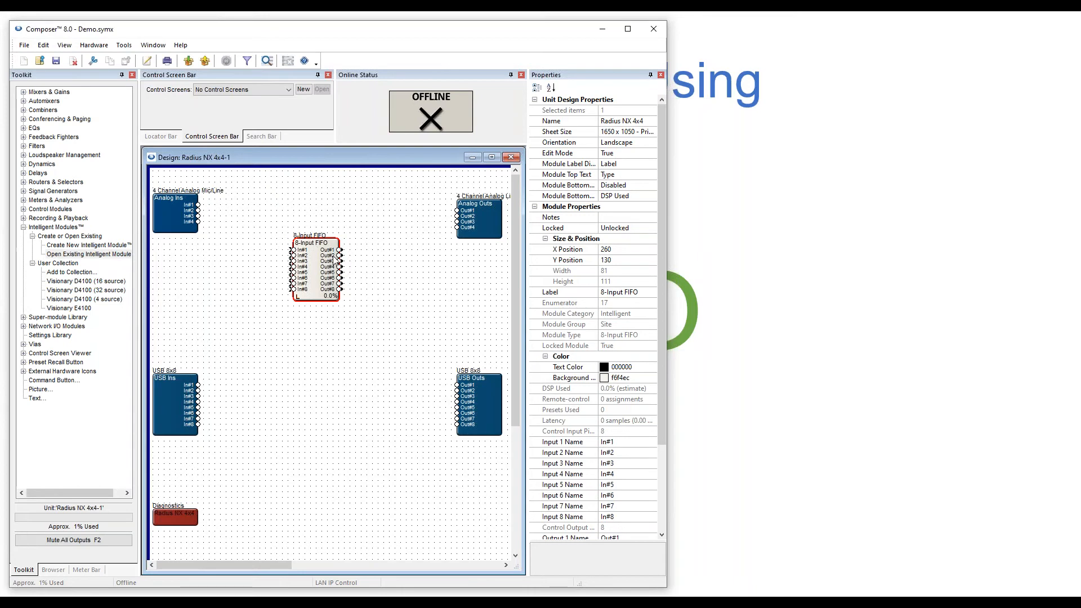
key(Delete)
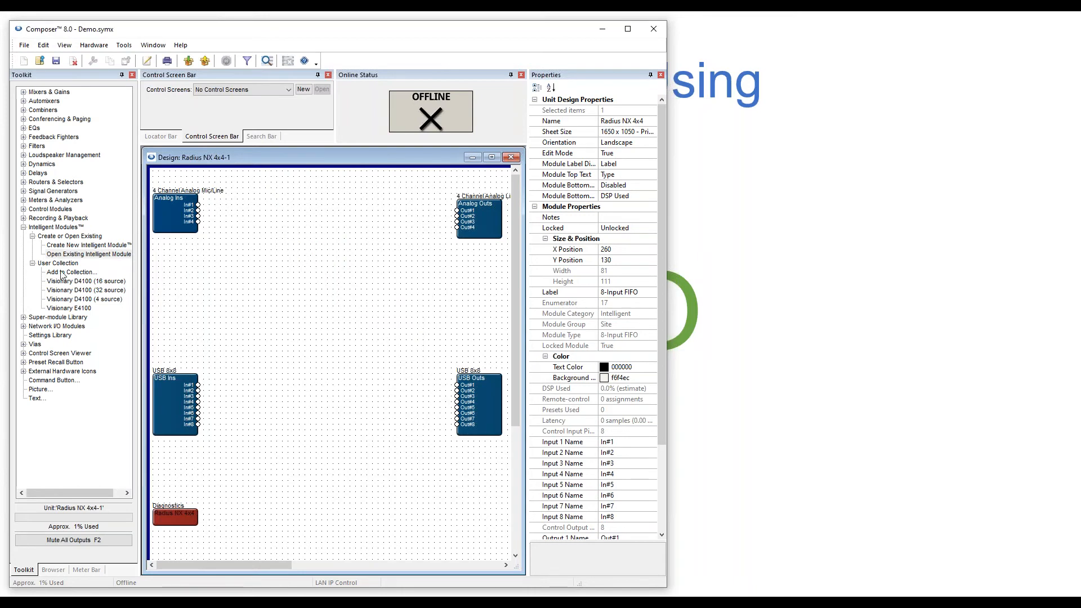
Add 8-Input FIFO.modx from Import Stand Alone to the User Collection, placing it higher.
drag(64, 273, 287, 267)
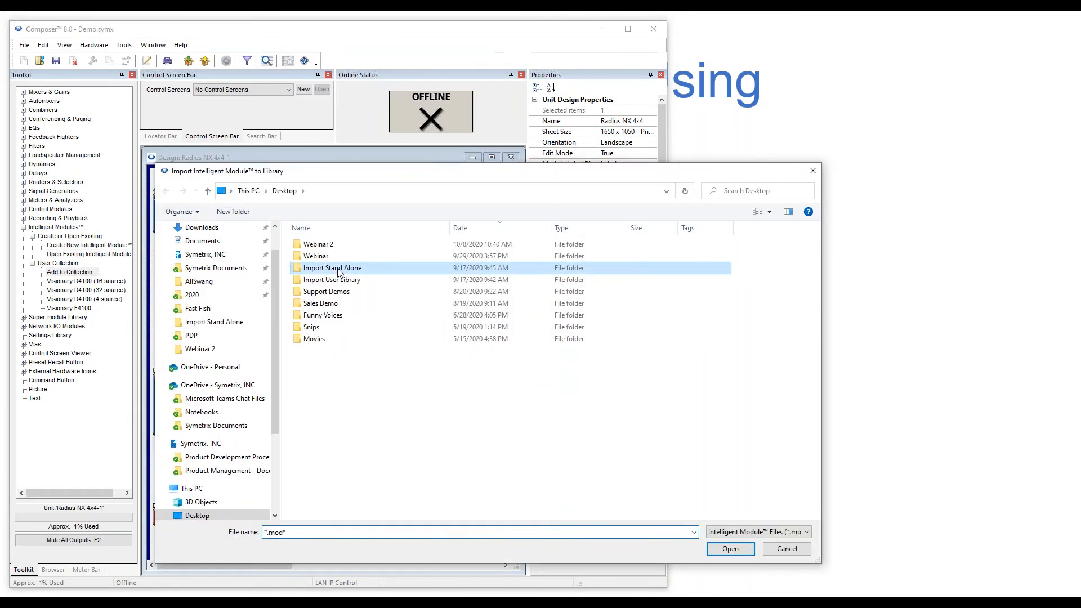
double_click(339, 273)
click(524, 283)
click(731, 549)
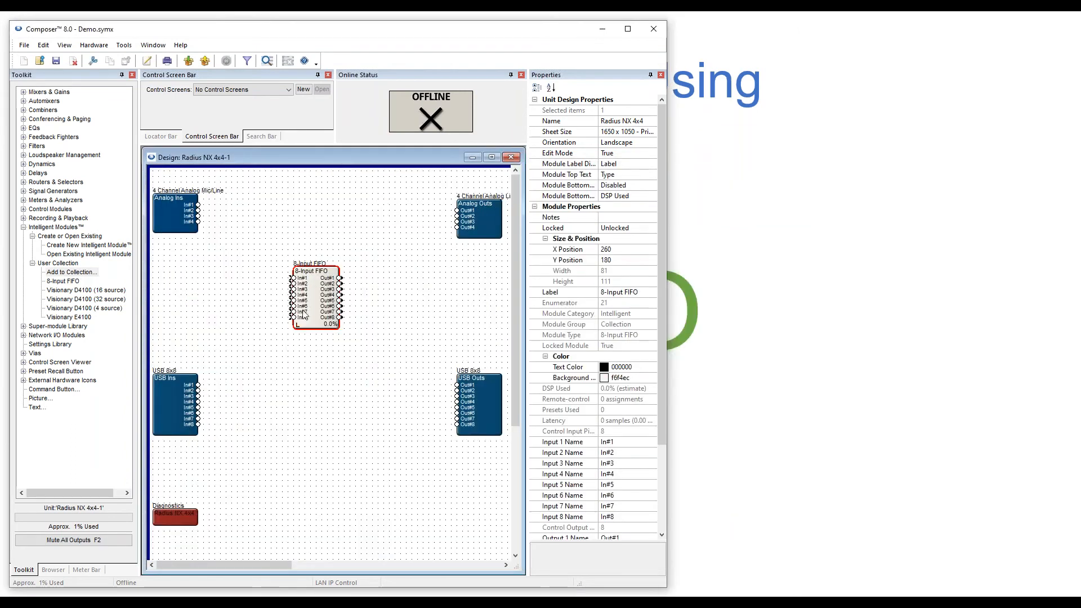
drag(304, 314, 309, 274)
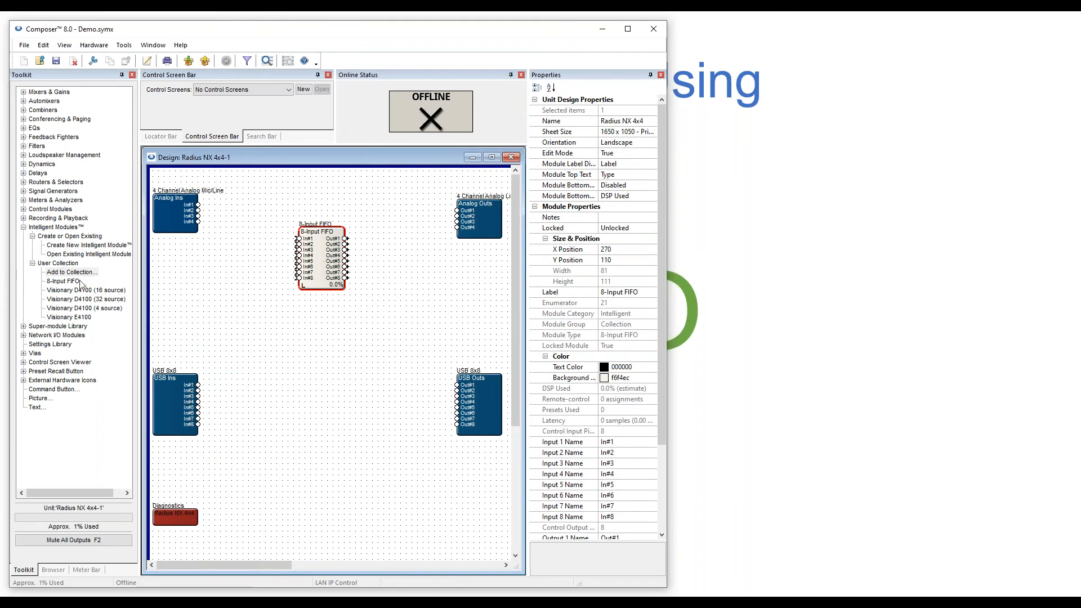
Place two more 8-Input FIFO copies from the User Collection into the design.
click(62, 281)
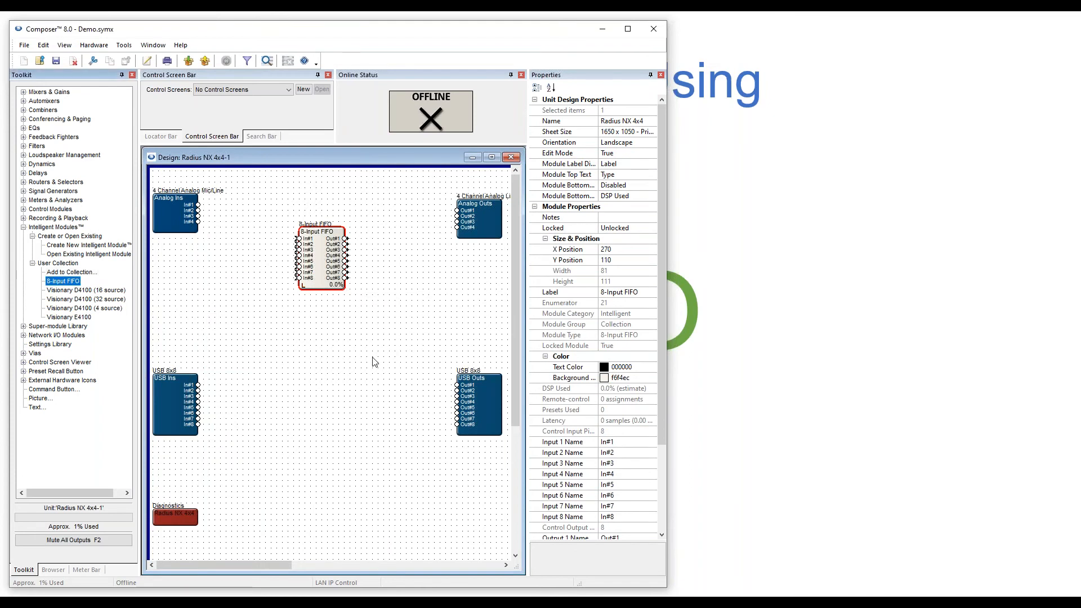
drag(77, 278, 357, 332)
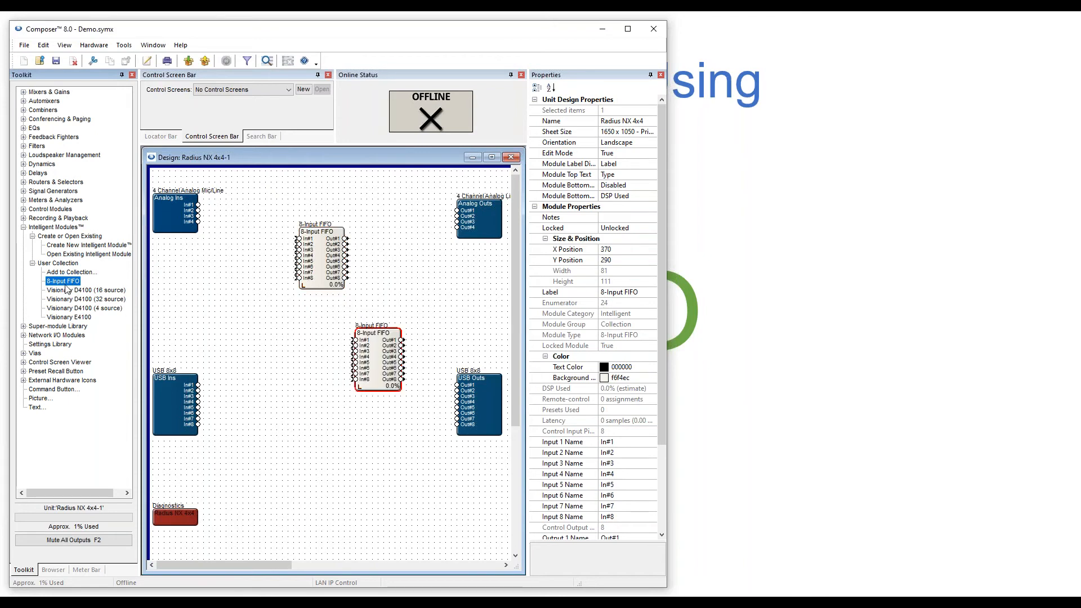
drag(55, 283, 260, 362)
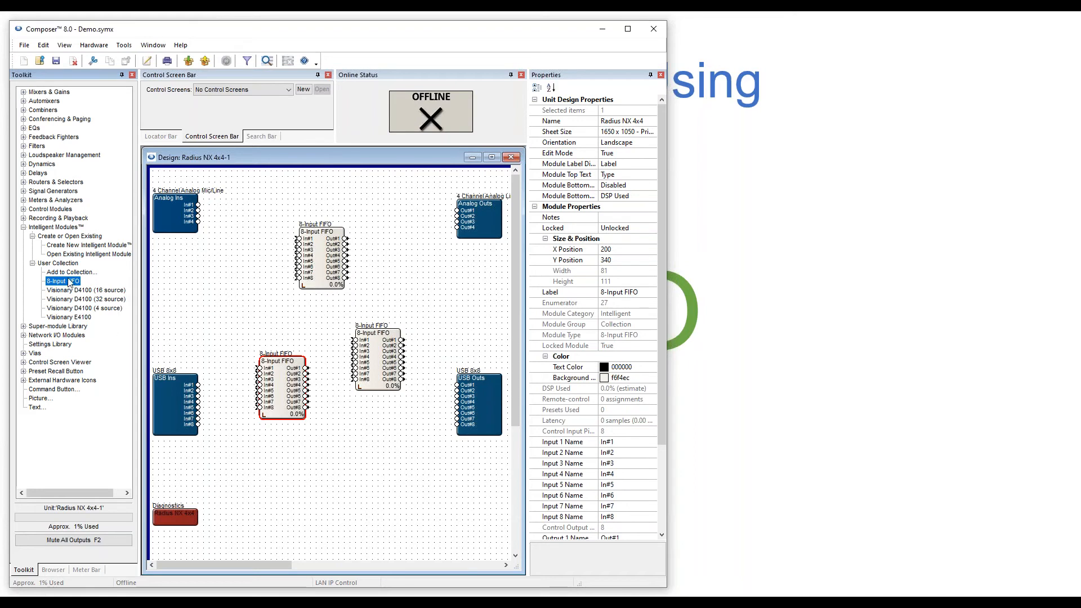
click(69, 254)
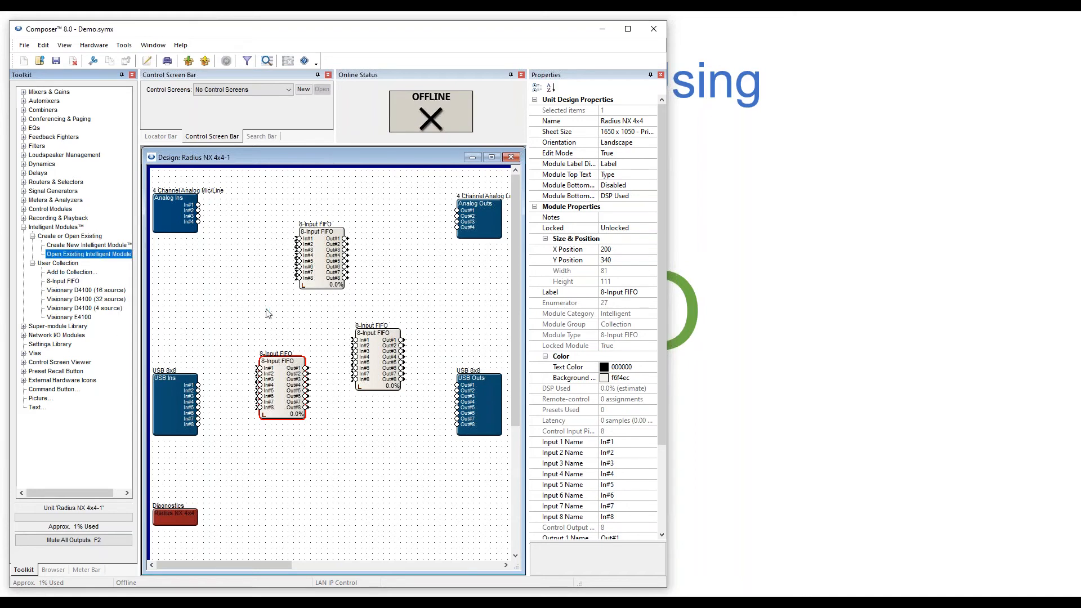
click(70, 273)
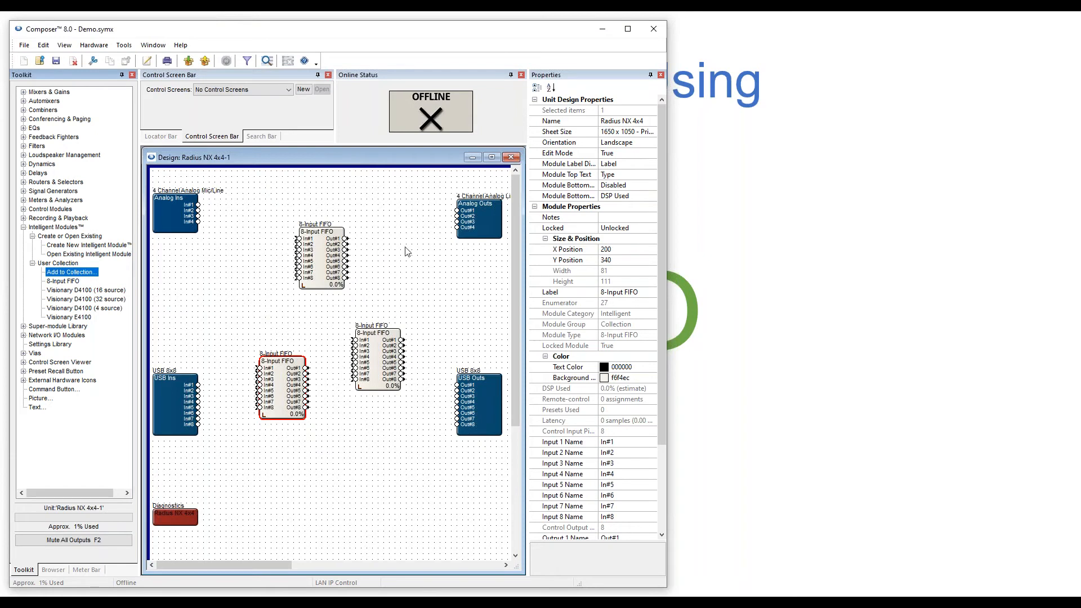
Box-select and delete all three FIFO modules, then close the design window.
drag(251, 197, 427, 459)
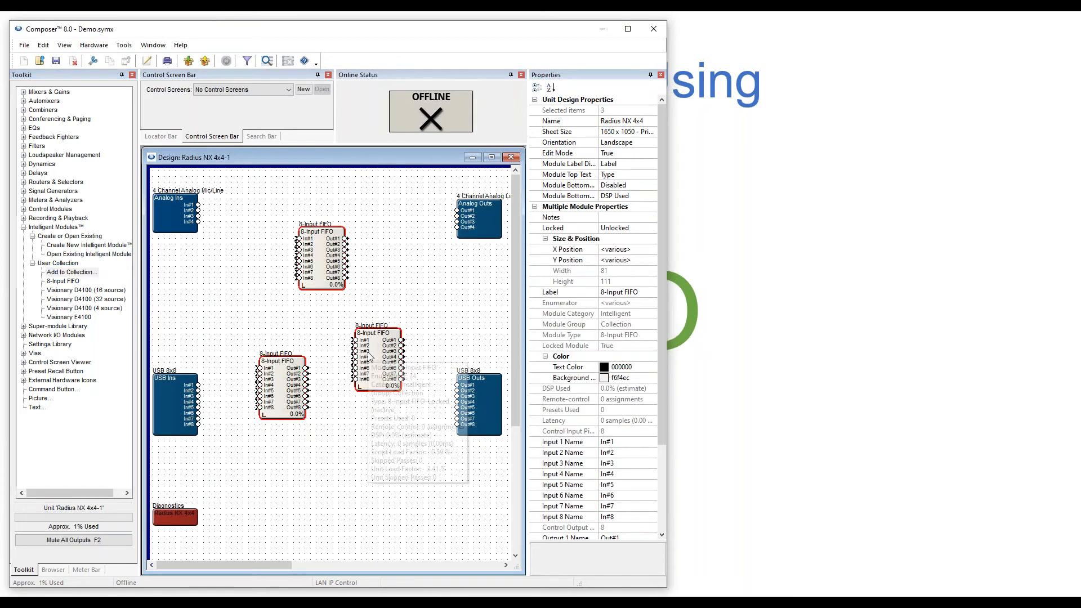
right_click(370, 356)
click(397, 241)
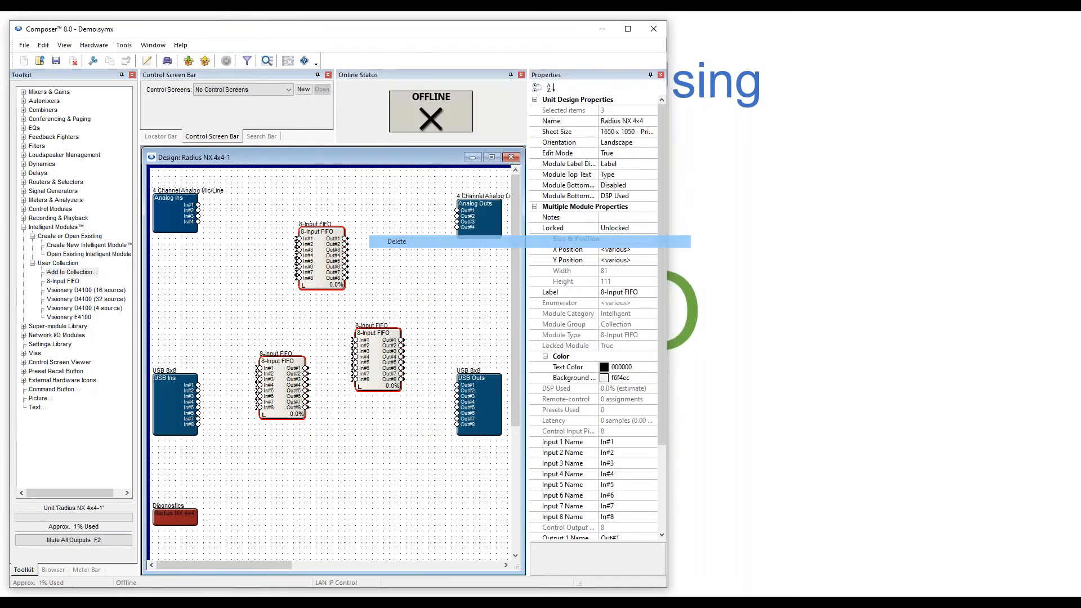
click(511, 157)
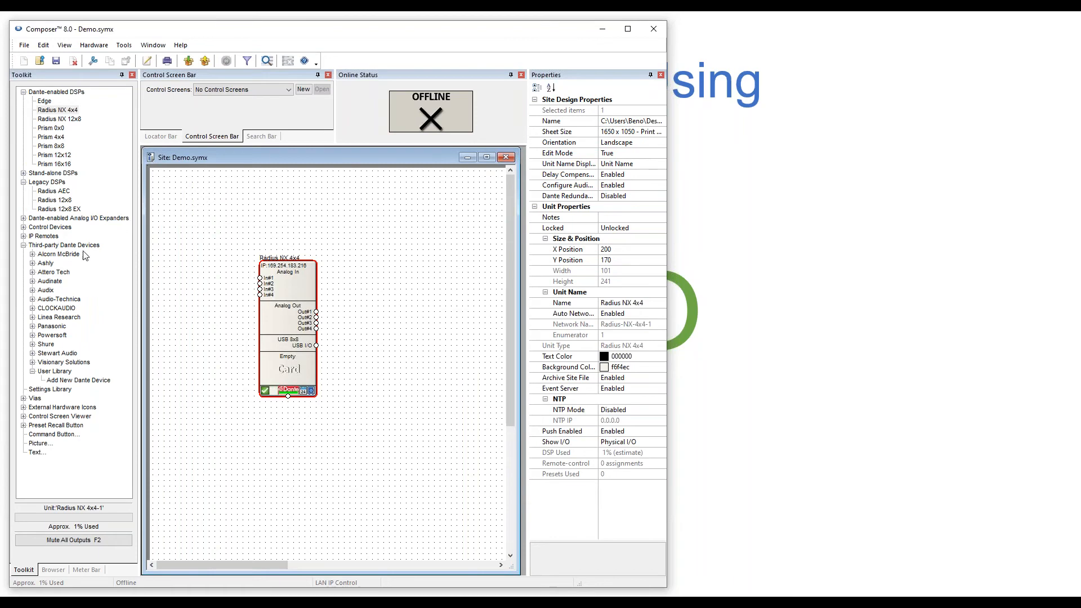
Drag Add New Dante Device from Third-party Dante Devices > User Library onto the site.
click(56, 372)
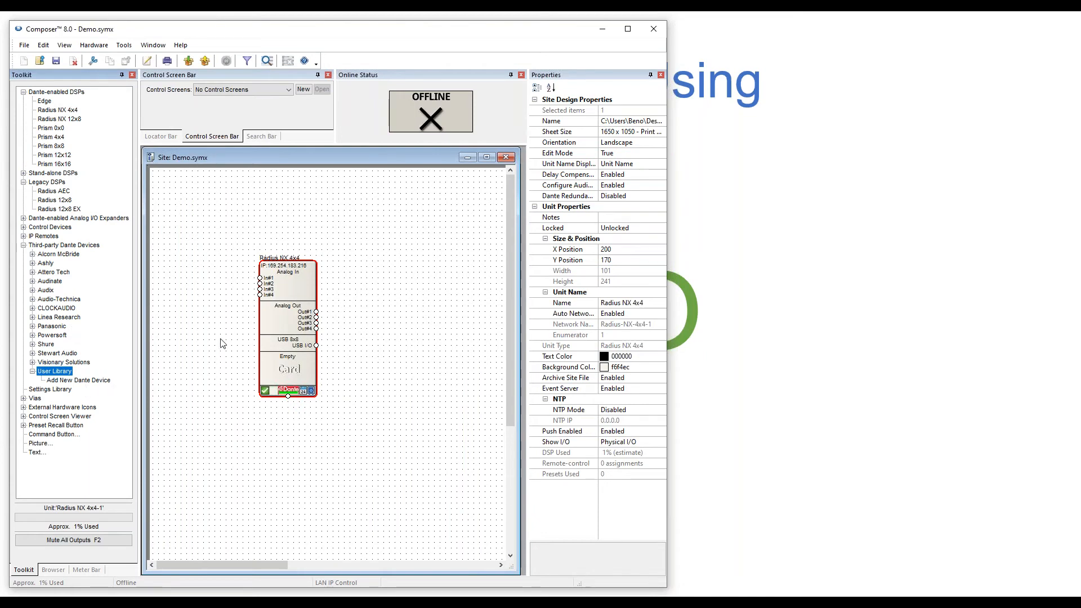
click(68, 382)
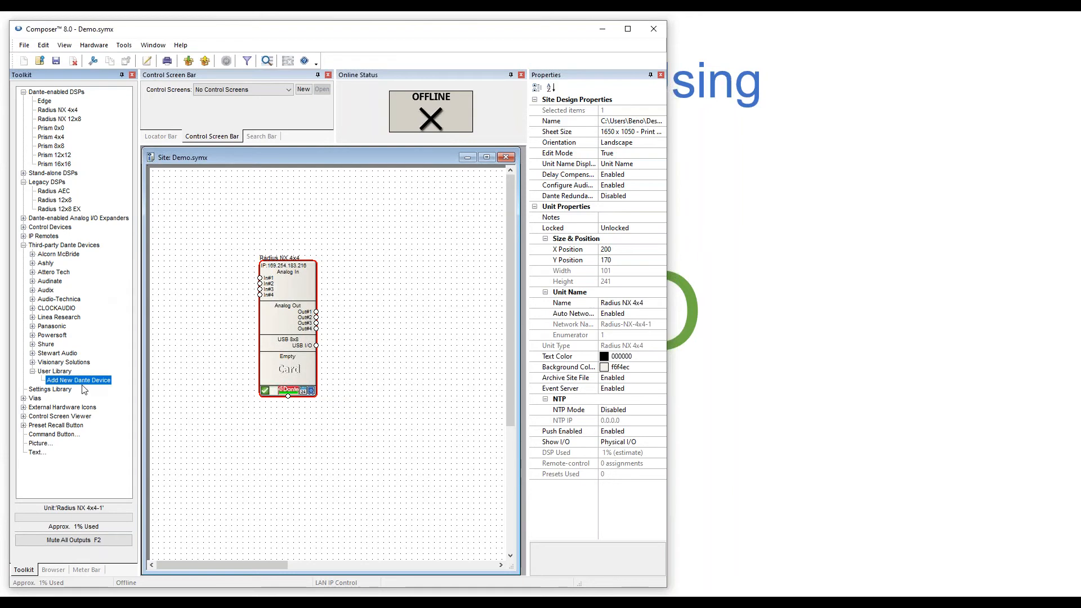
drag(77, 386, 216, 421)
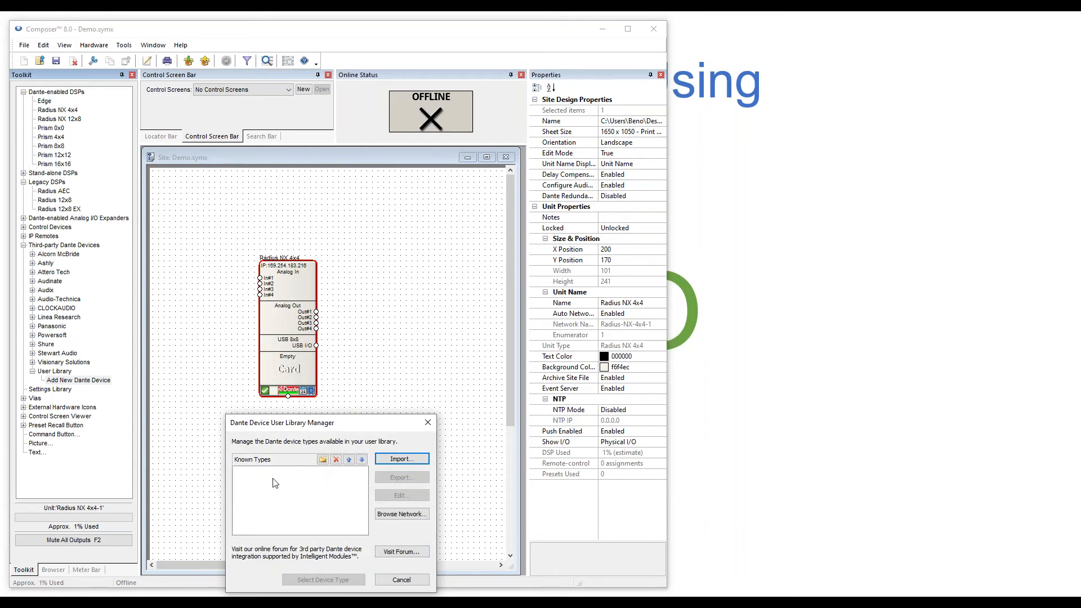
Begin defining a new Dante device type manually, then cancel it.
drag(304, 432, 314, 243)
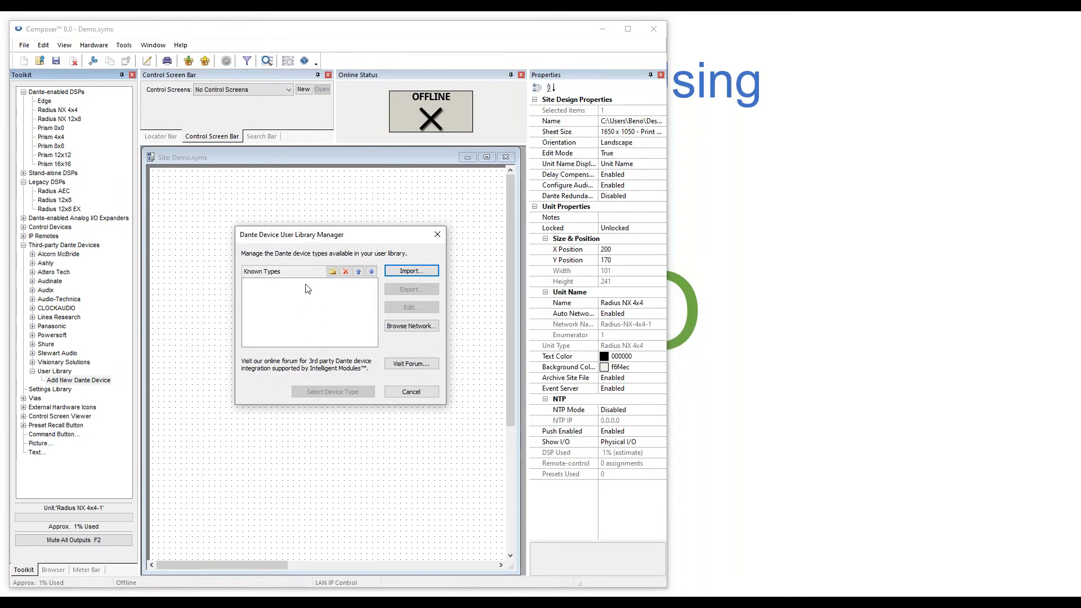
click(333, 272)
click(289, 252)
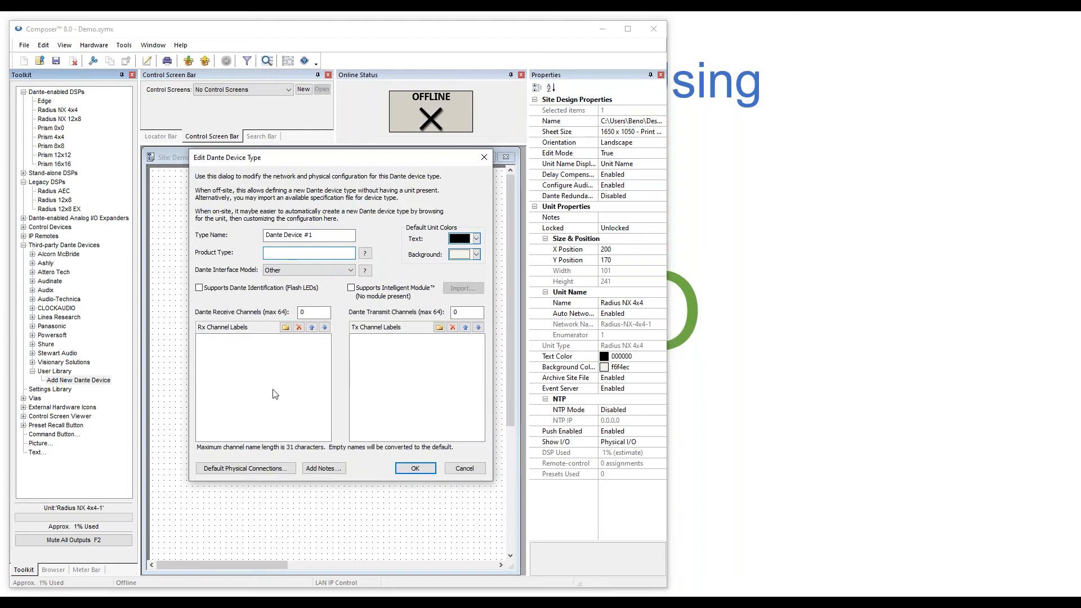
click(464, 469)
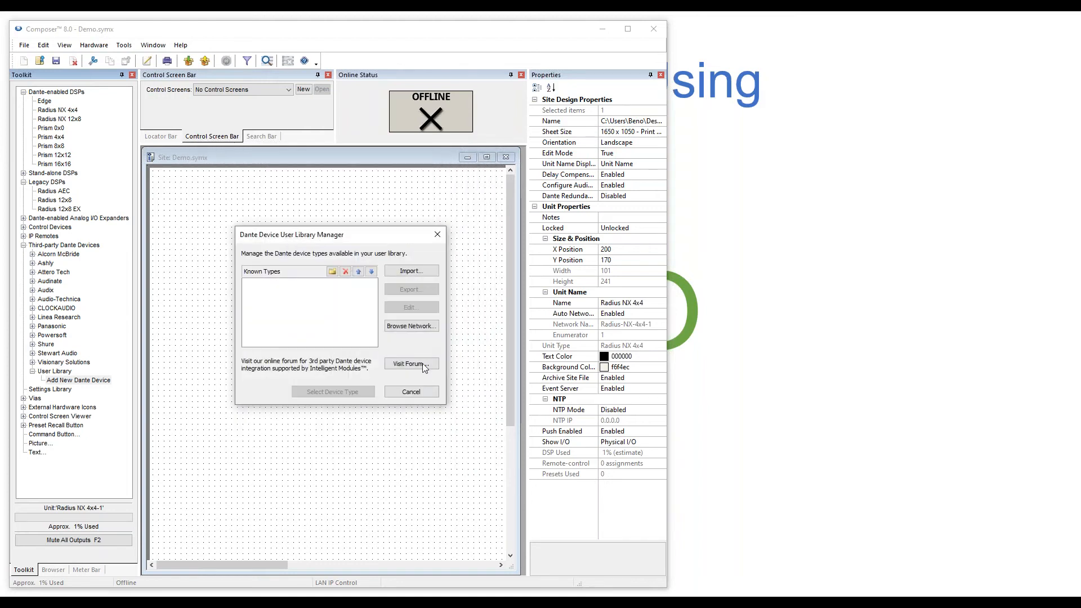
Add the networked Audio-Technica-ATND971 as a known type, then choose AlcornMcBride-V-PAGE.xml to import.
click(411, 327)
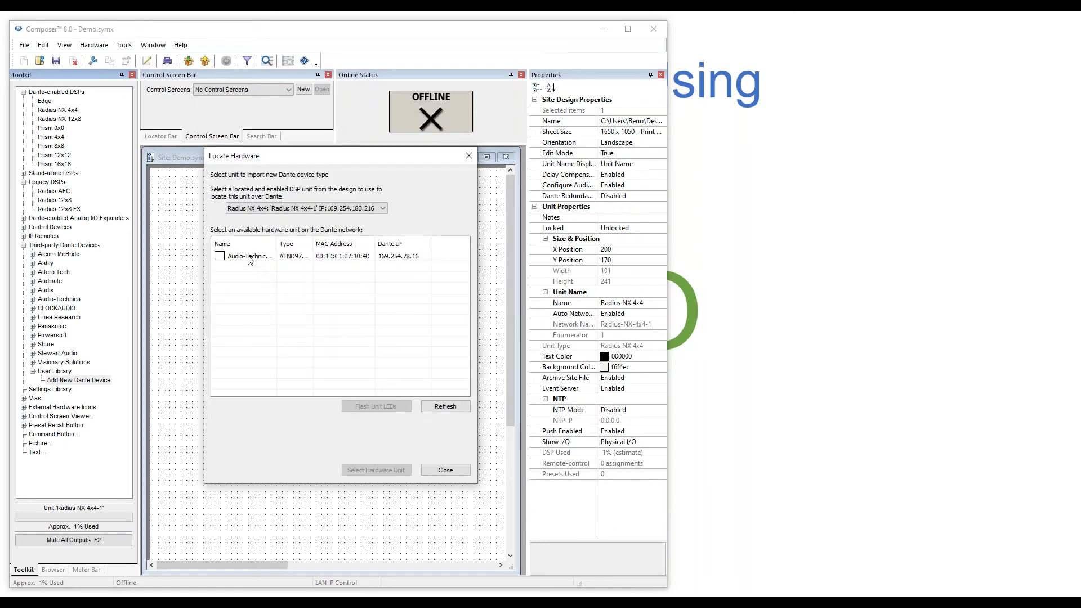
click(249, 256)
click(376, 470)
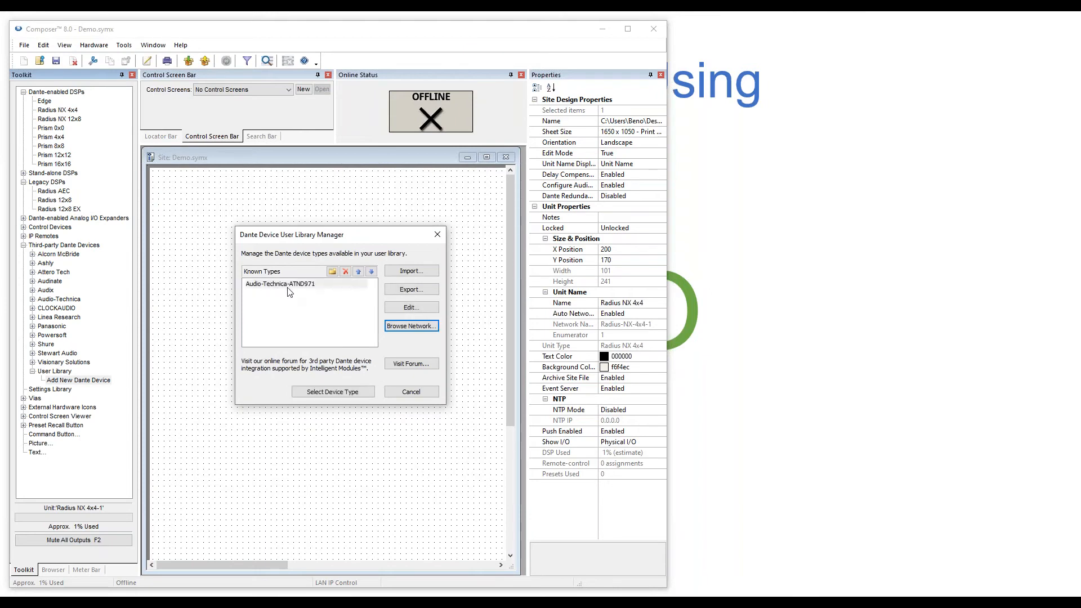
click(289, 287)
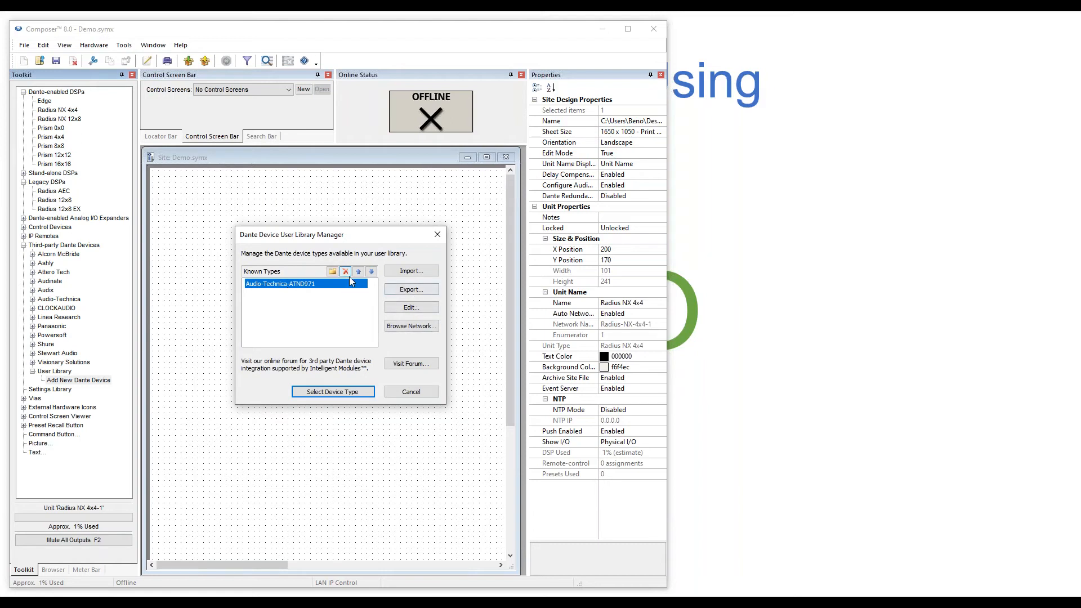
click(410, 271)
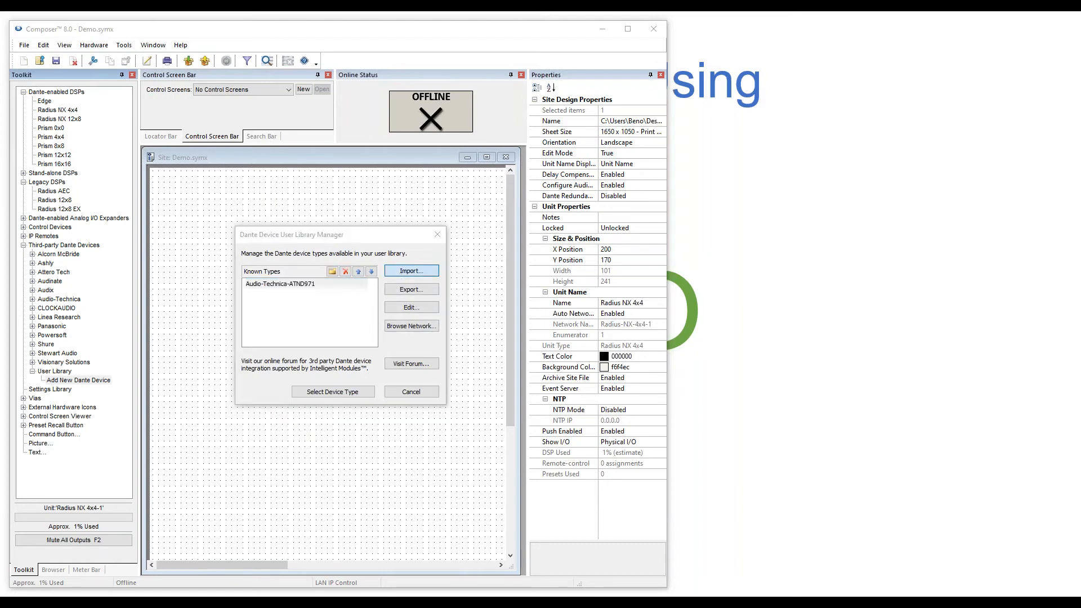
click(403, 288)
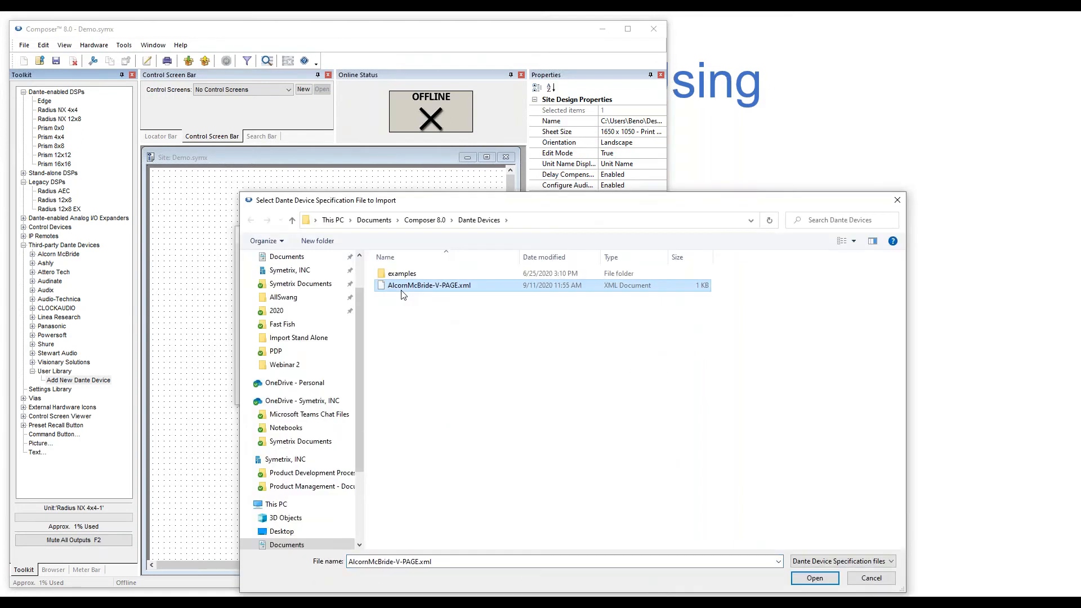
Import AlcornMcBride-V-PAGE.xml, then open the V-PAGE type in Edit Dante Device Type.
click(806, 579)
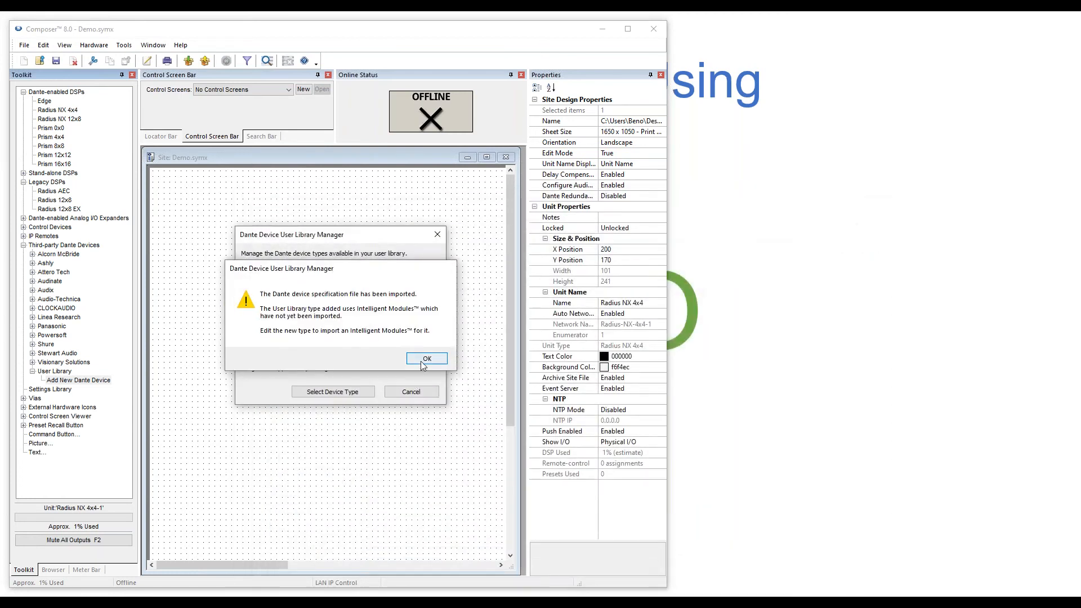
click(420, 363)
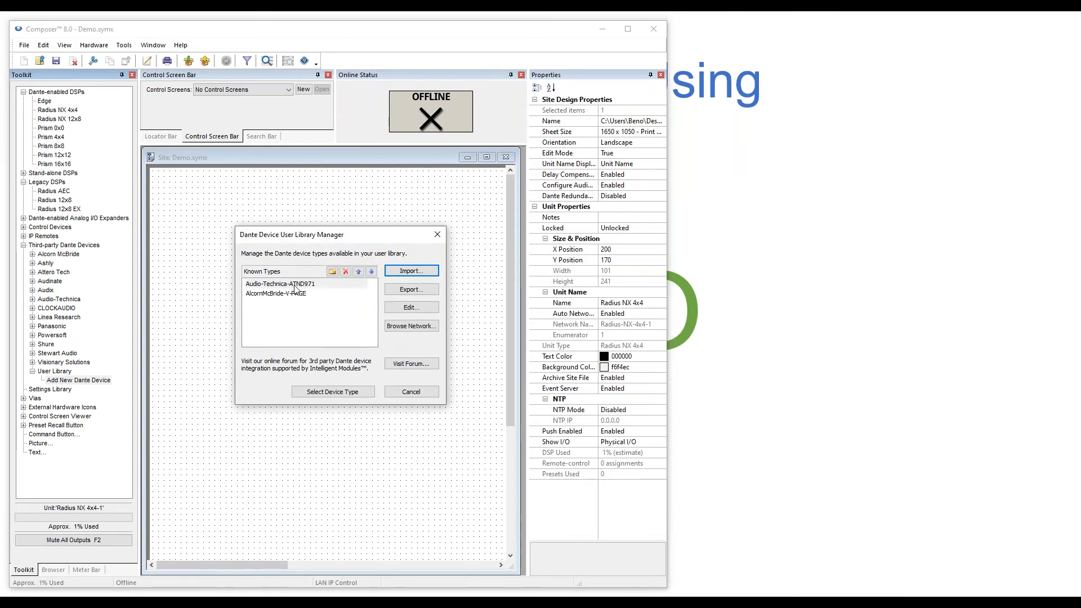
click(293, 293)
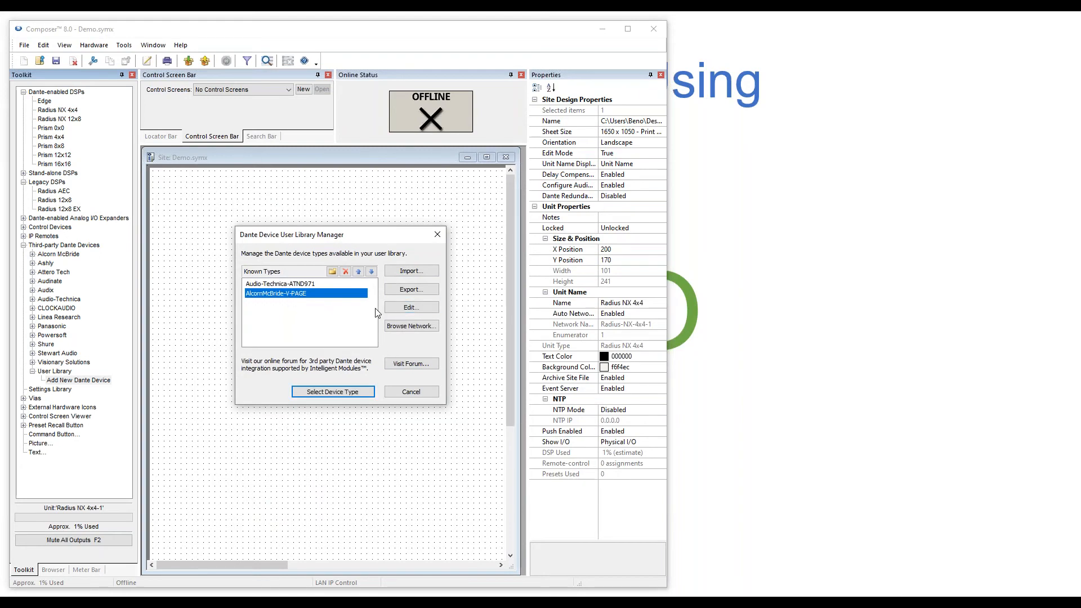
click(402, 311)
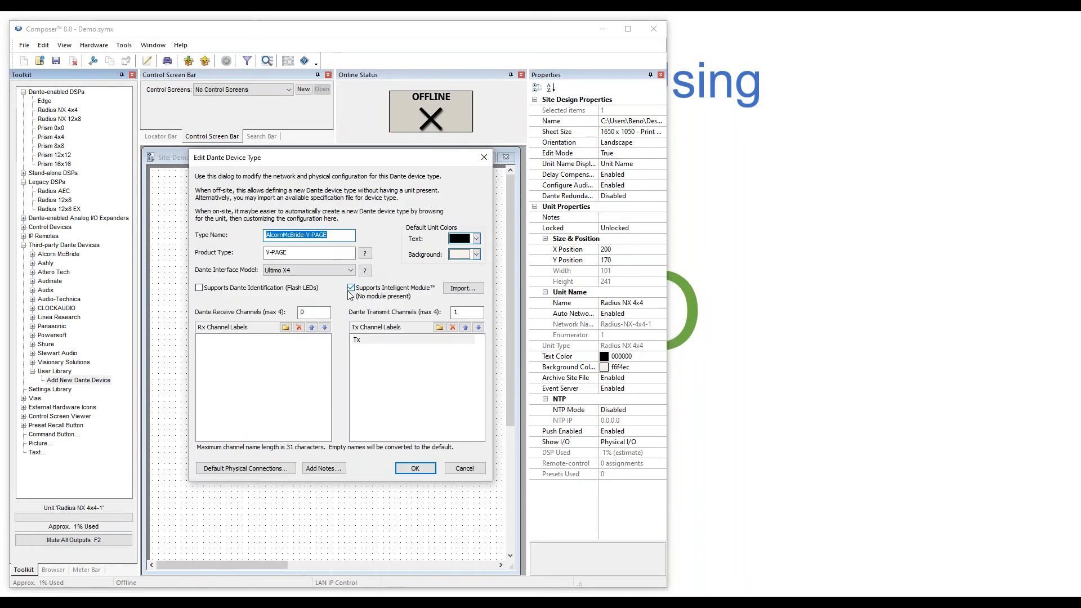
Enable Intelligent Module support and import V-Page.mod from the Import User Library folder.
click(351, 288)
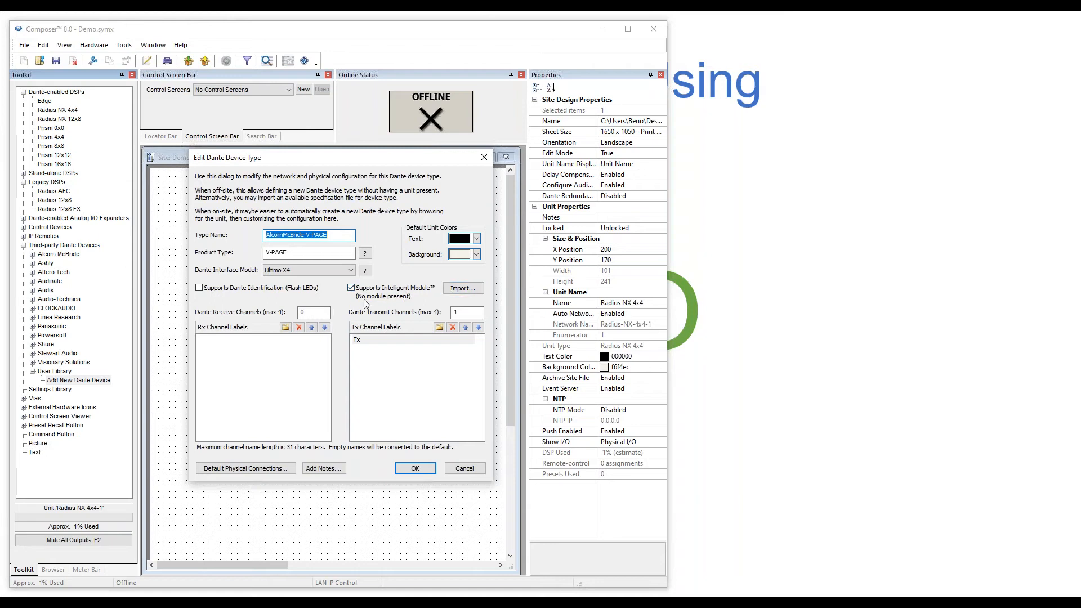
click(458, 289)
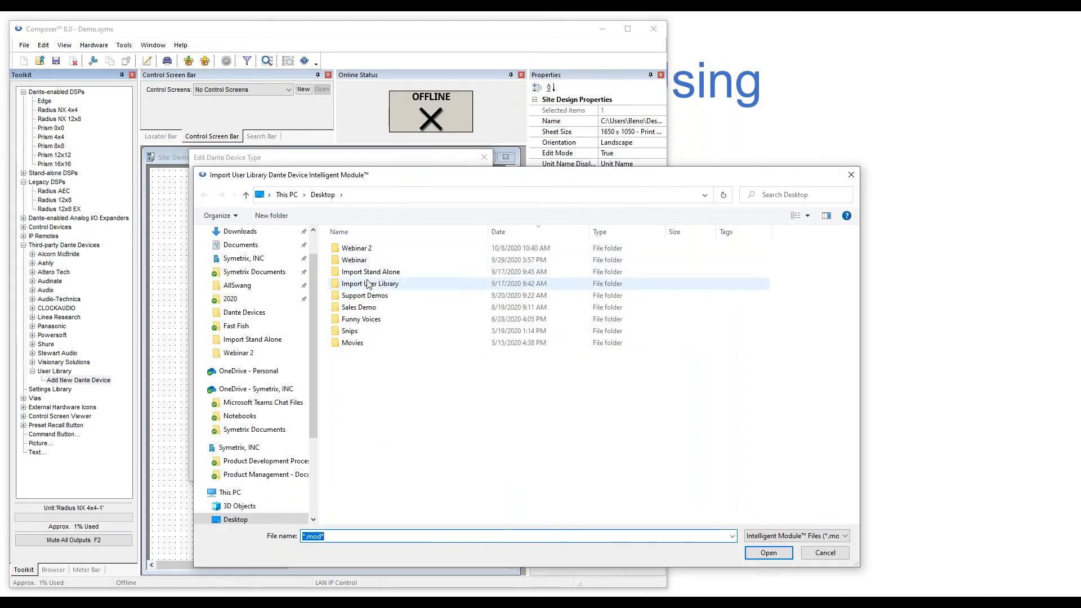
double_click(369, 284)
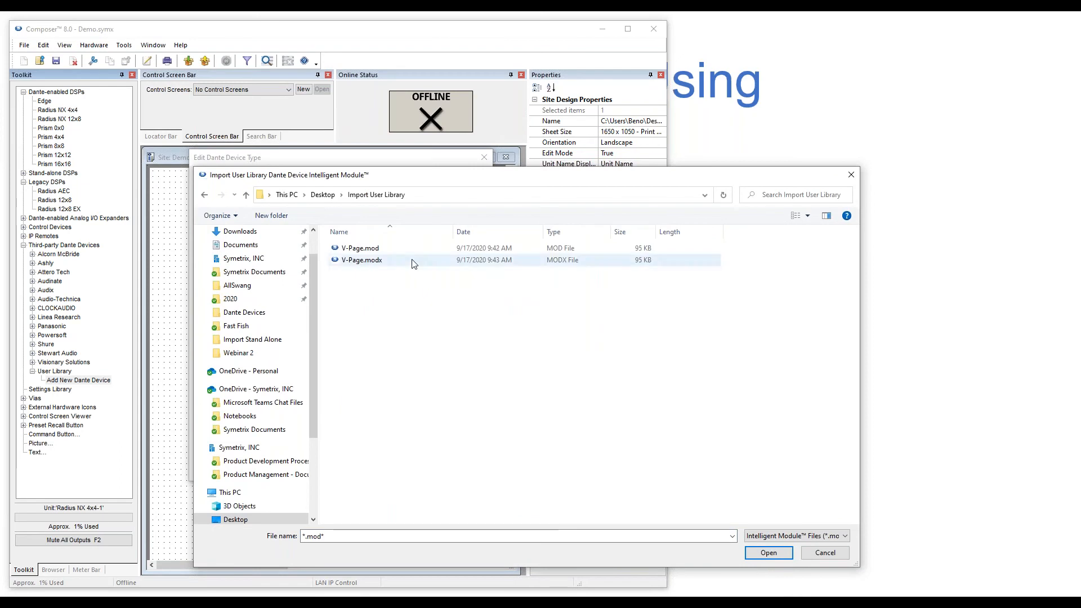
click(350, 249)
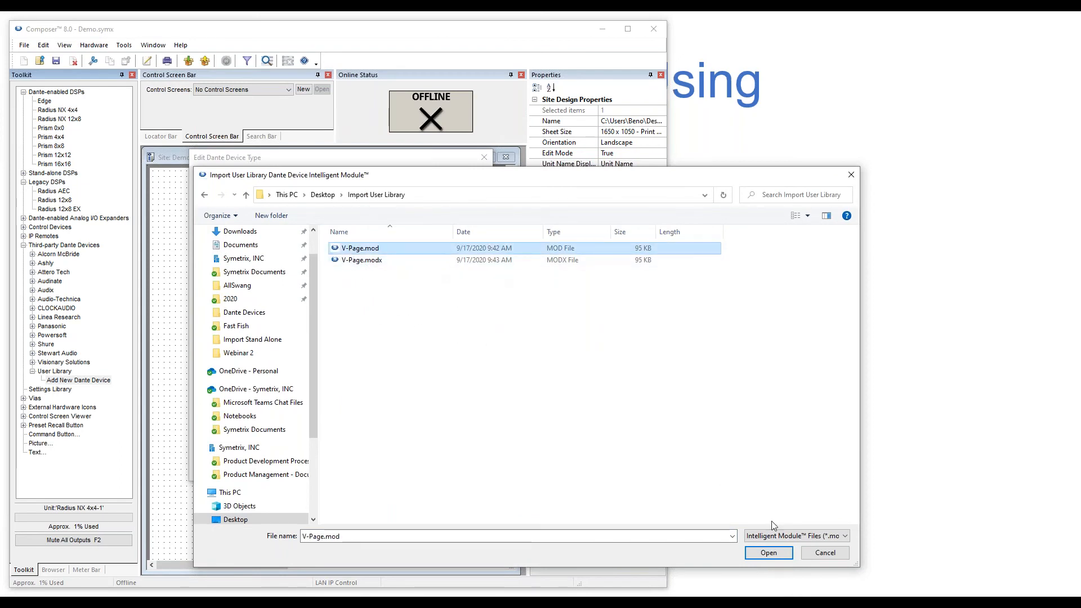
click(768, 553)
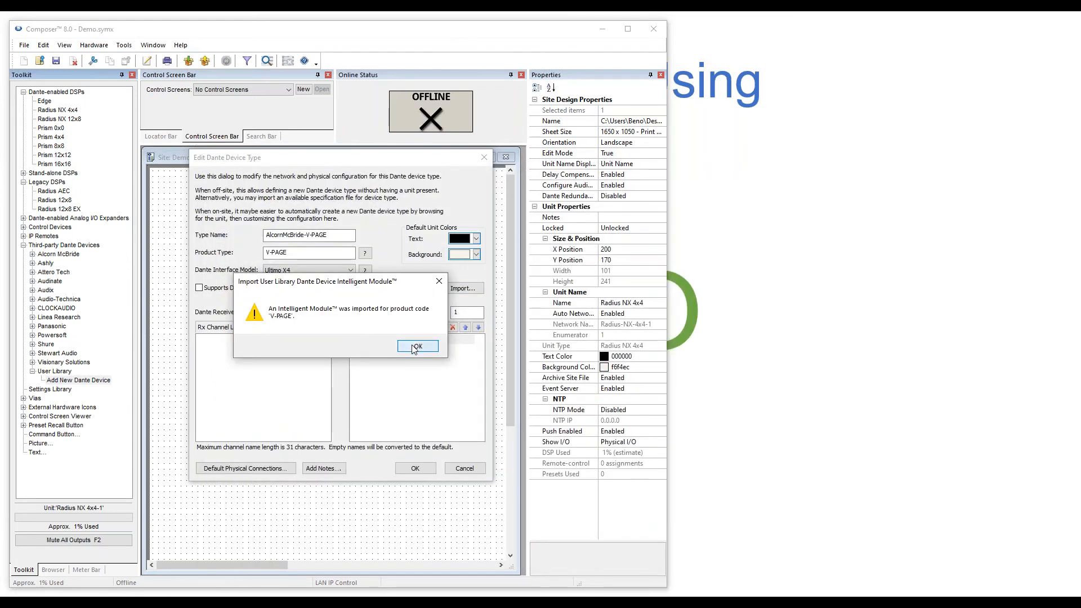
Confirm the import, save the AlcornMcBride-V-PAGE device type, and add the device to the site.
click(415, 347)
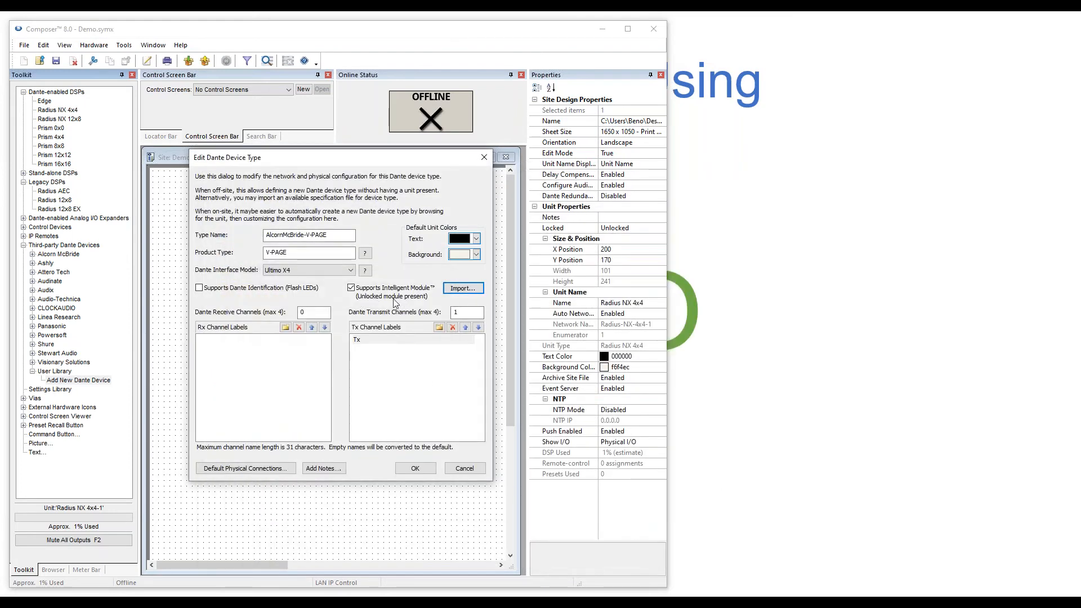
click(415, 470)
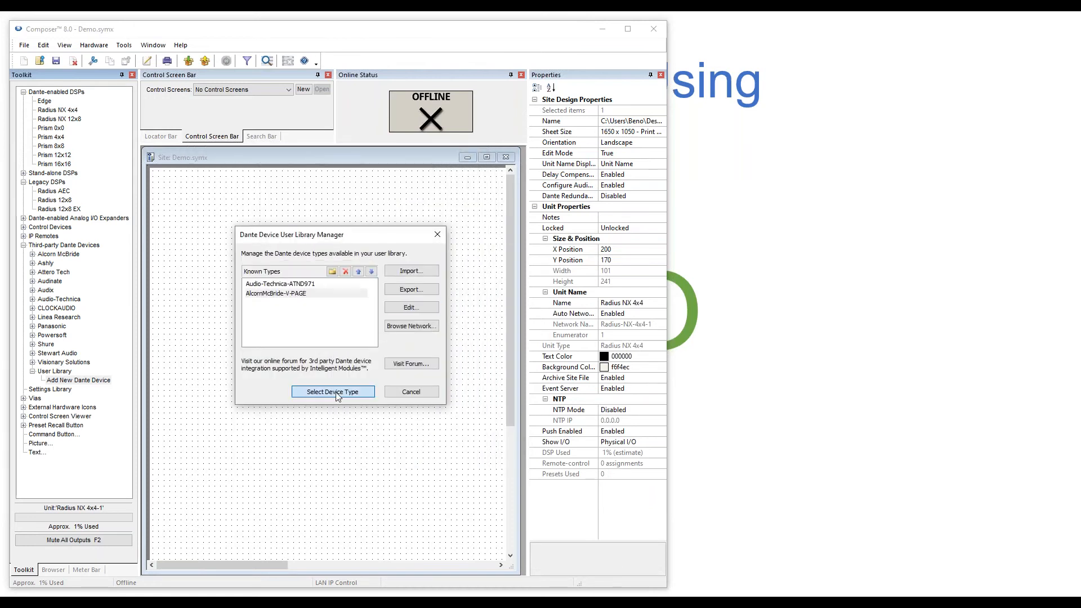
click(336, 396)
Open the Radius NX 4x4 design and drop the AlcornMcBride-V-PAGE-2 module at its centre.
drag(304, 436, 315, 436)
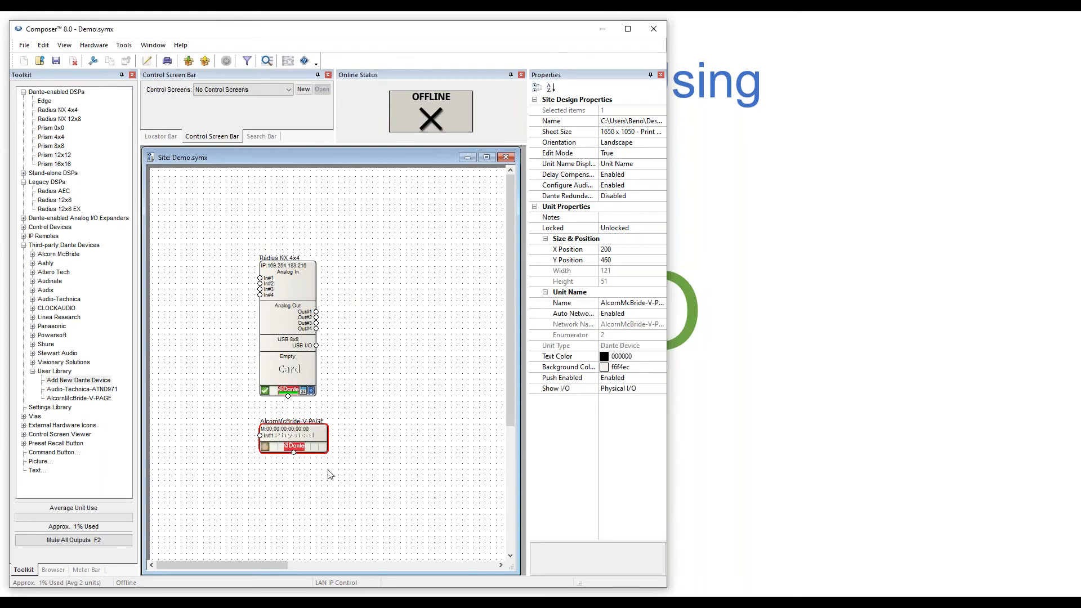
double_click(277, 319)
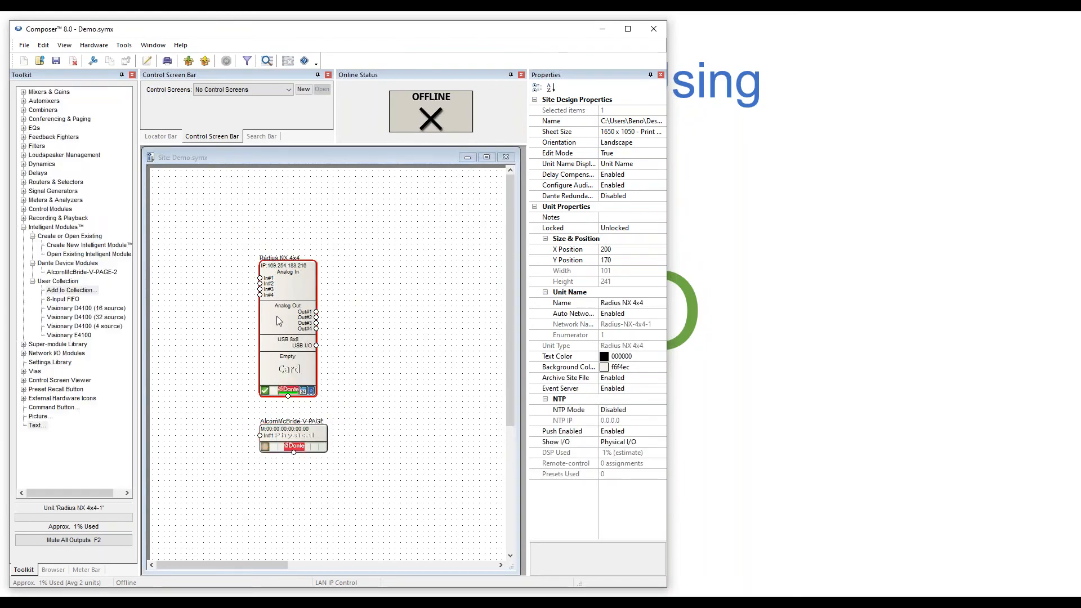
click(64, 272)
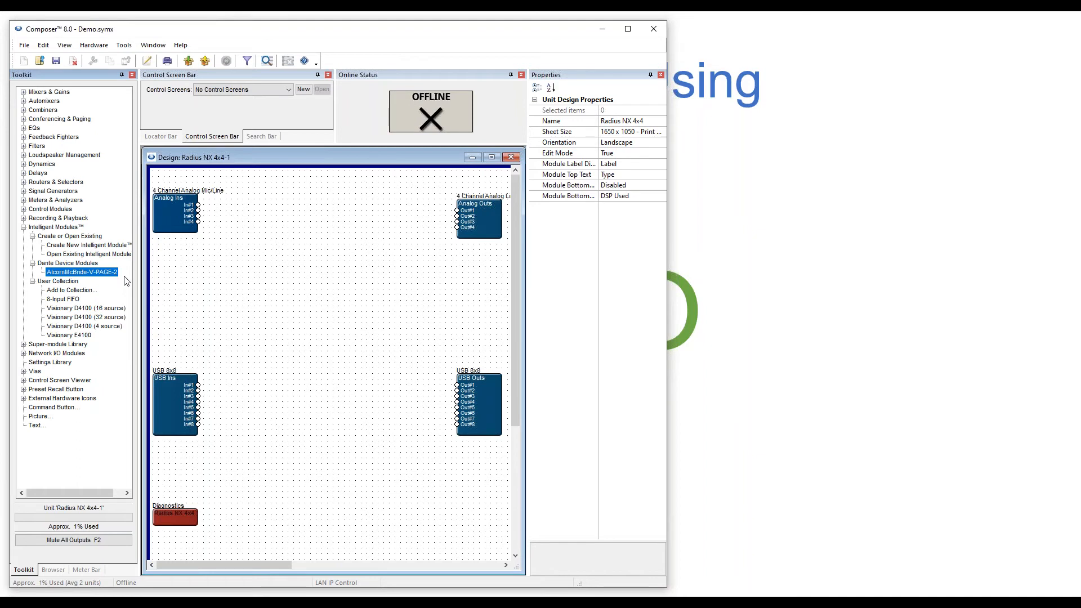
drag(84, 276, 273, 276)
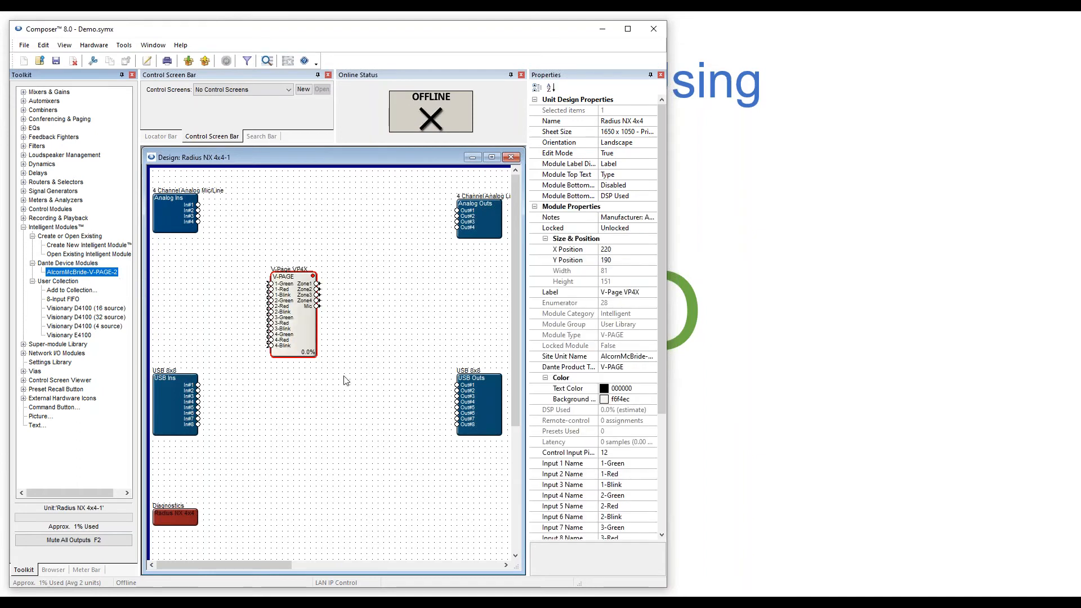
Open the V-PAGE control screen and inspect its Flash Unit and Manual LED Control buttons.
double_click(301, 322)
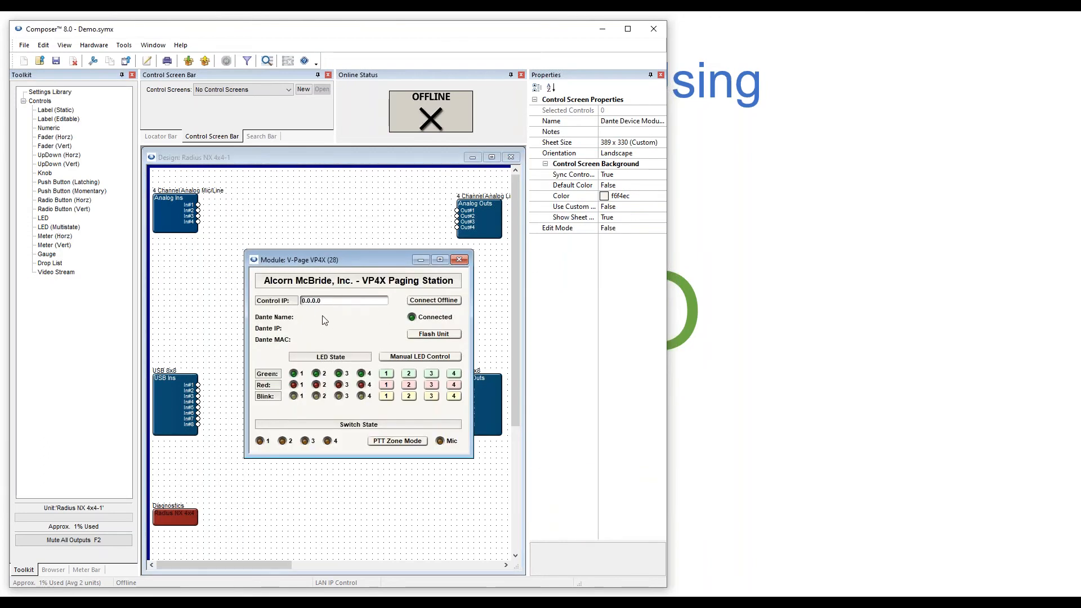
drag(346, 259, 351, 295)
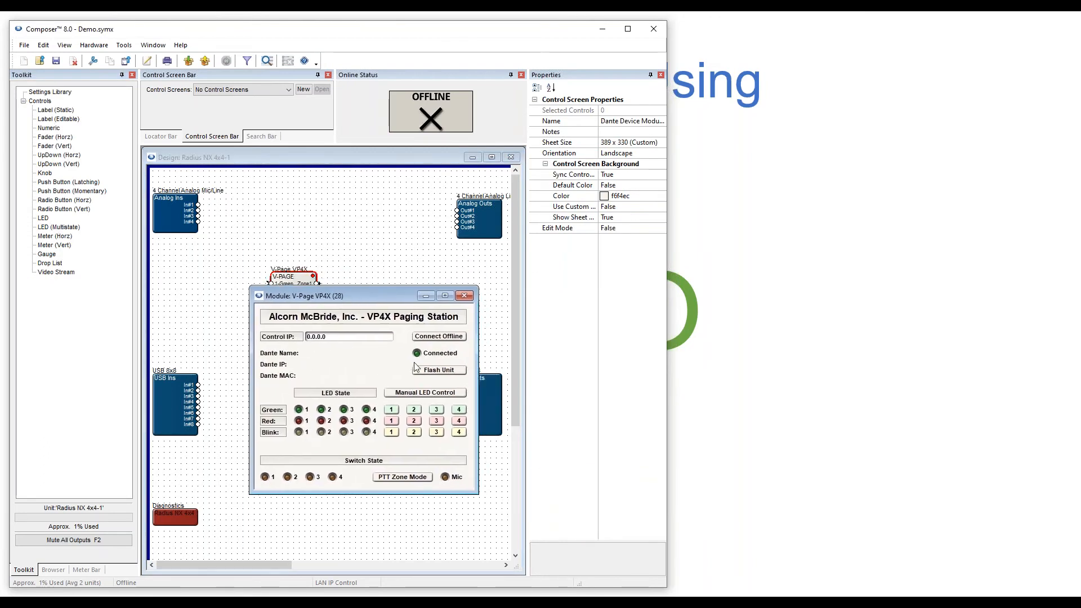
click(439, 370)
click(407, 392)
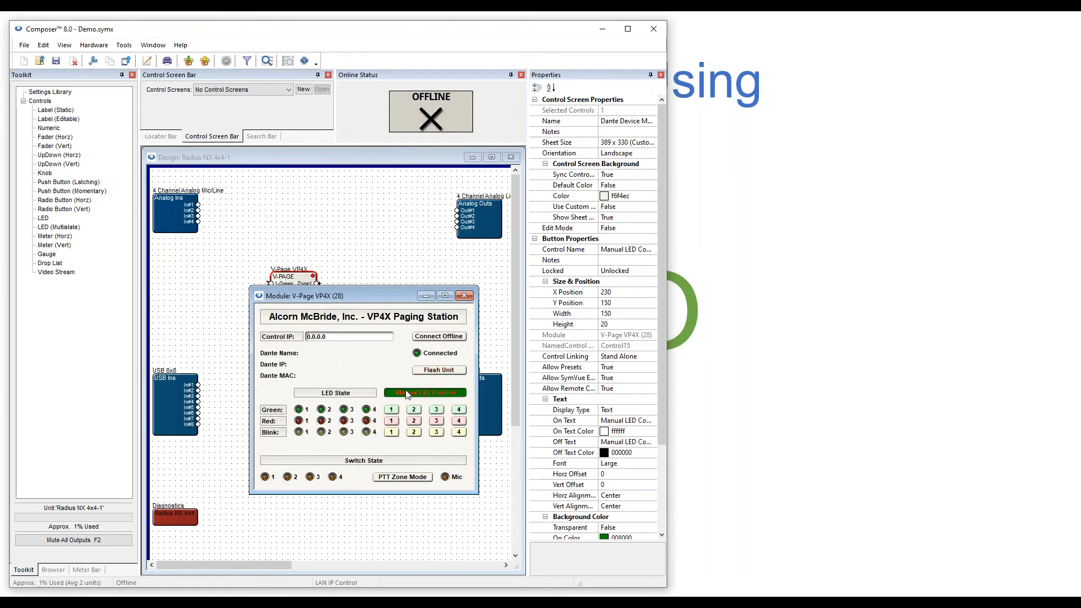
drag(332, 297, 297, 246)
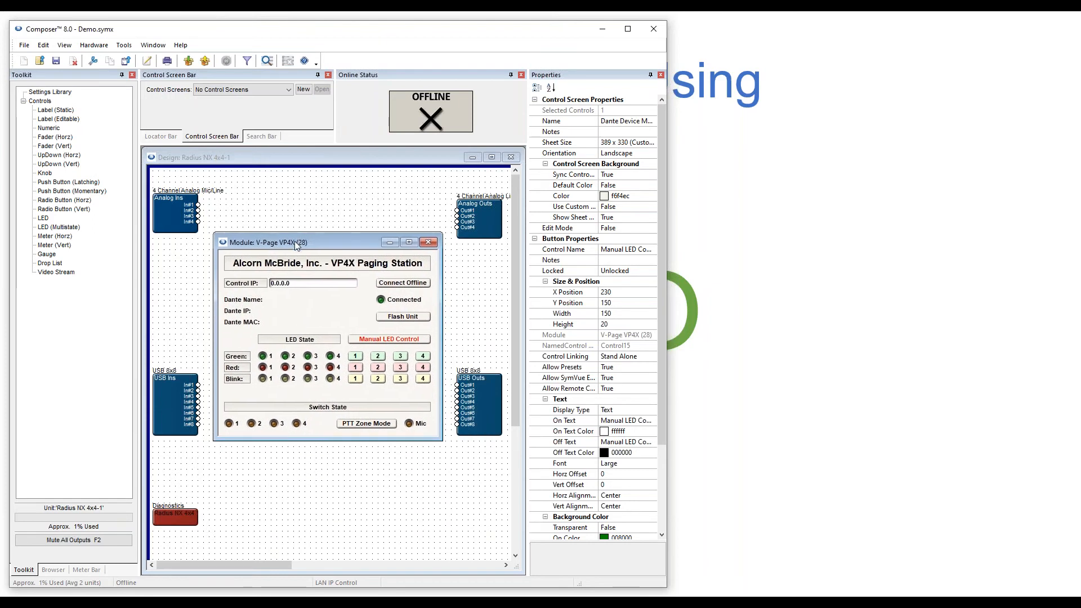
Turn on Edit Mode for the control screen, then minimize it.
right_click(311, 307)
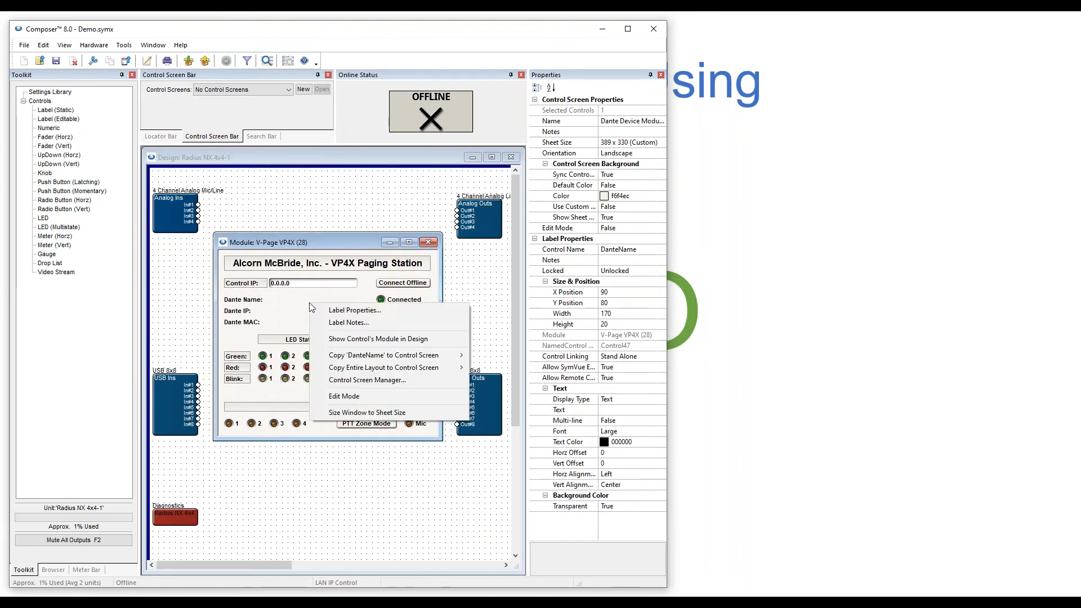
click(348, 396)
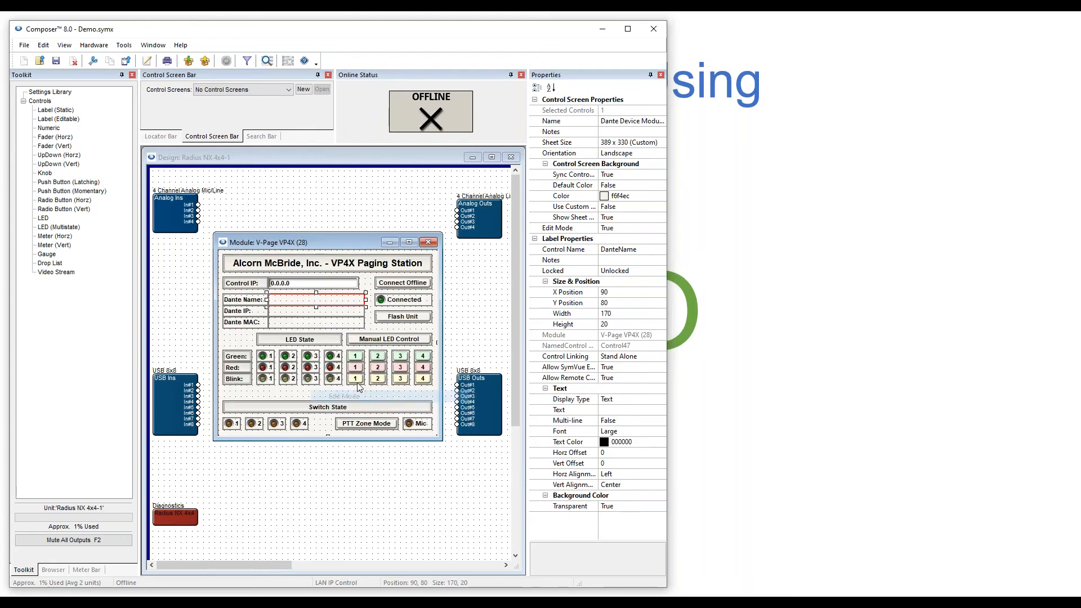
click(388, 318)
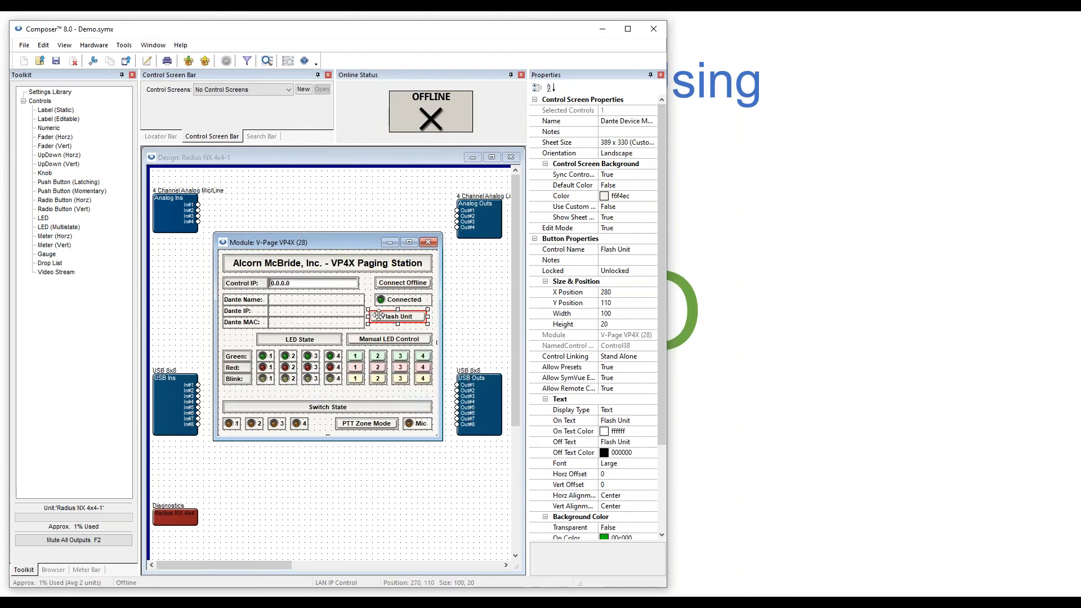
click(389, 242)
Use Open External Script and Debug Output files to save DanteDeviceScriptType134.lua and open it in VS Code.
right_click(299, 322)
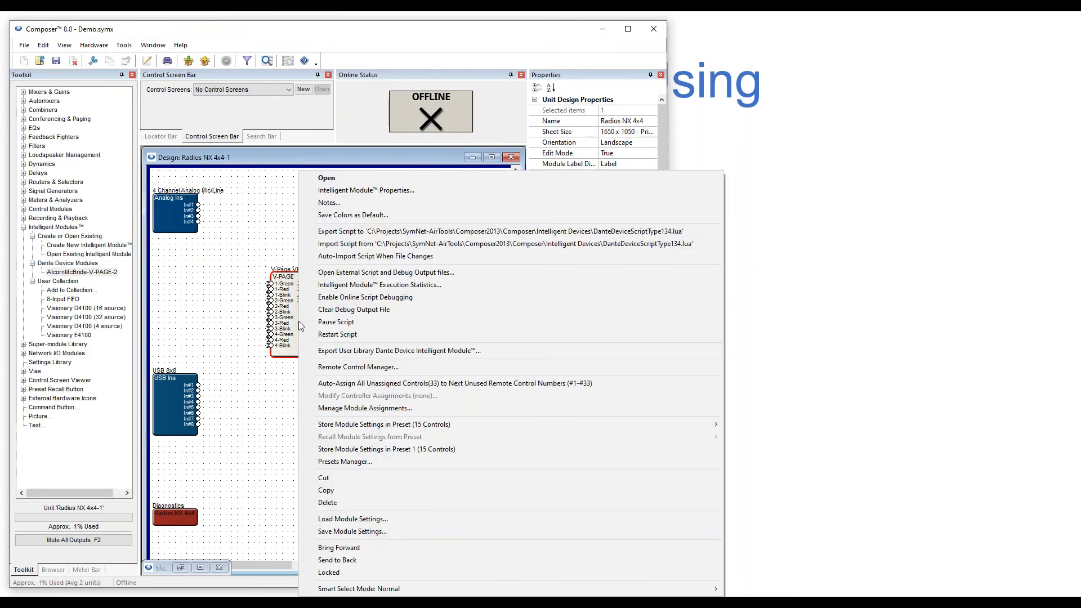
click(336, 275)
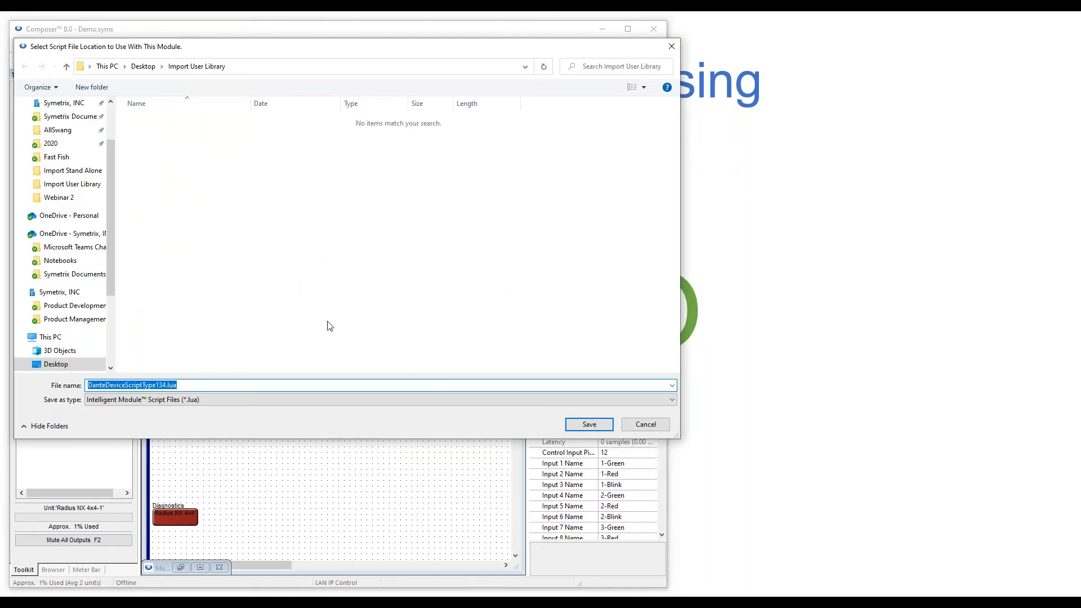
click(589, 425)
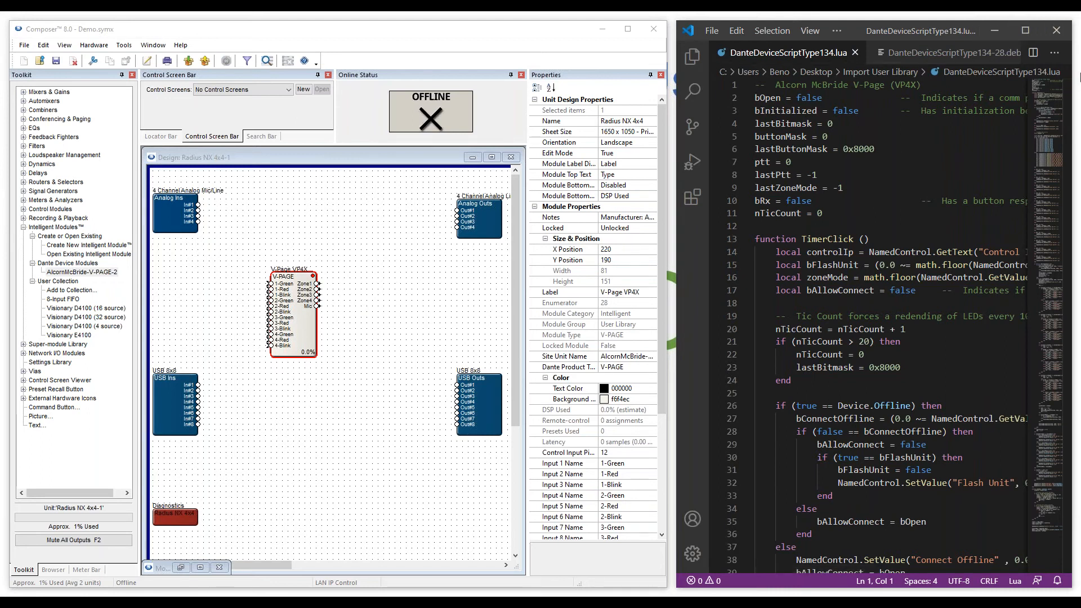
After reading DanteDeviceScriptType134.lua, switch to the PowerPoint slide show and advance one slide.
click(1074, 57)
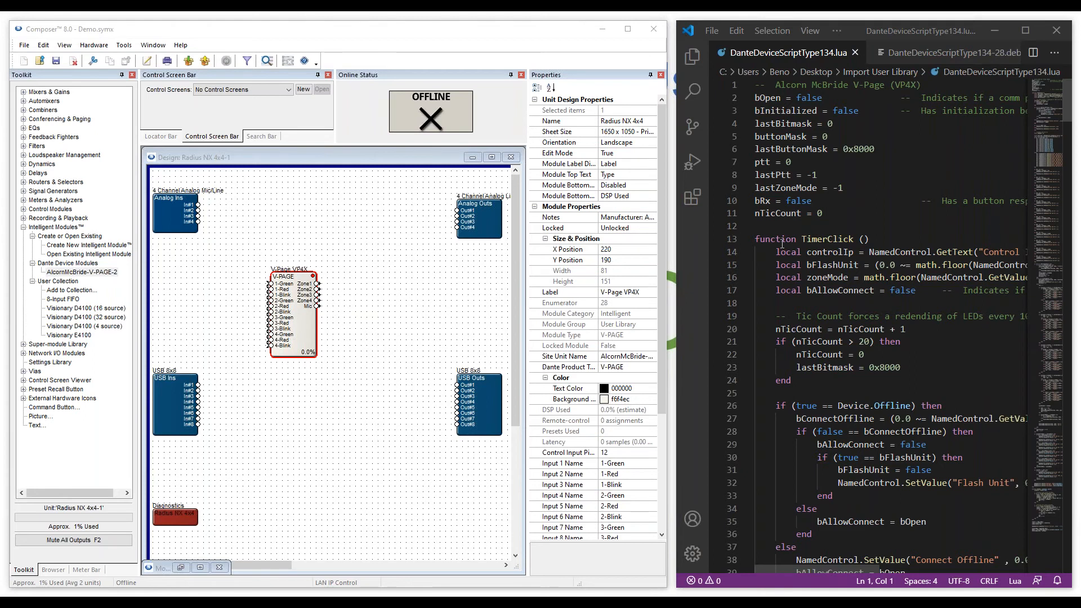
key(alt+Tab)
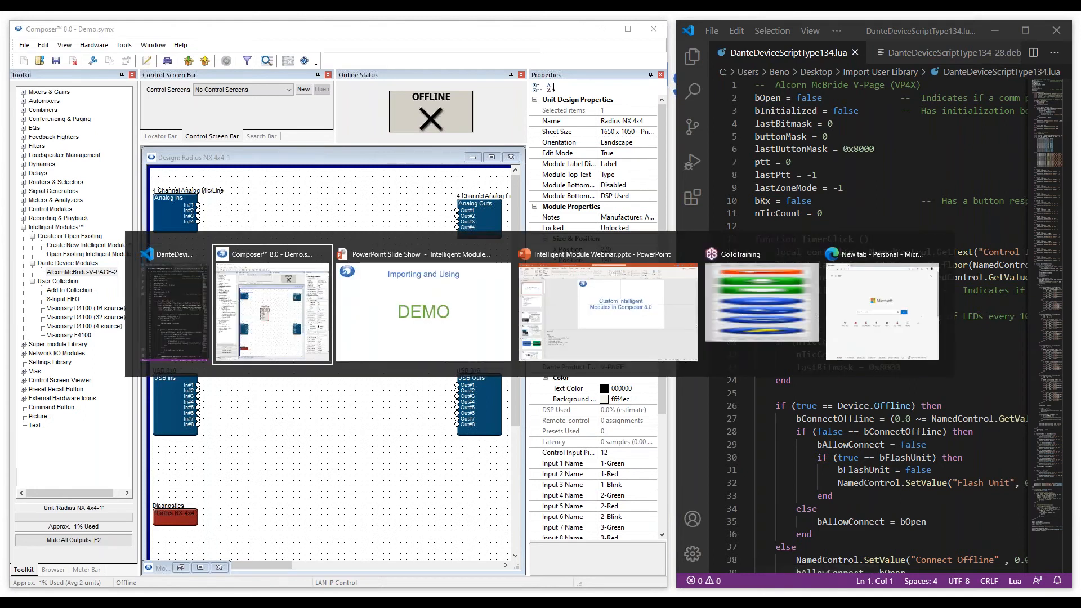
key(alt+Tab)
key(alt+Tab)
key(alt+Tab)
key(alt+Tab)
key(alt+Tab)
key(alt+Tab)
key(alt+Tab)
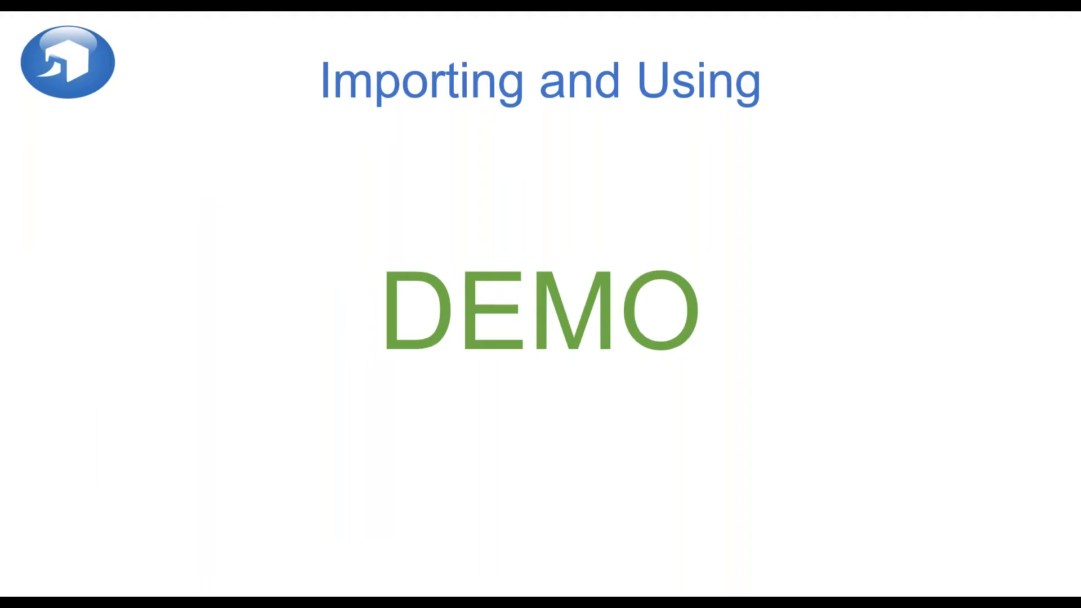
key(Right)
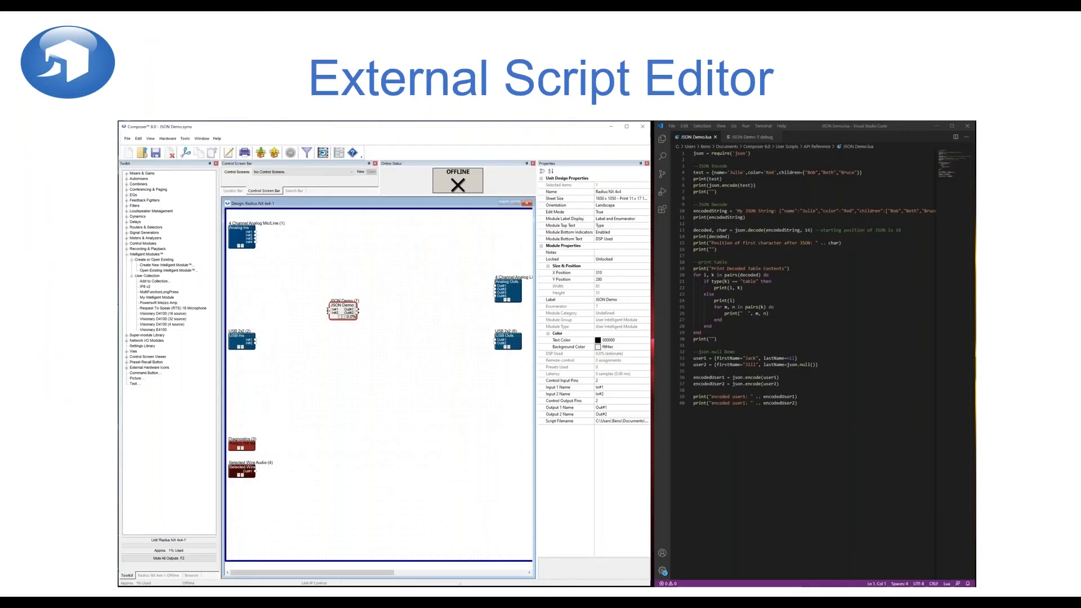
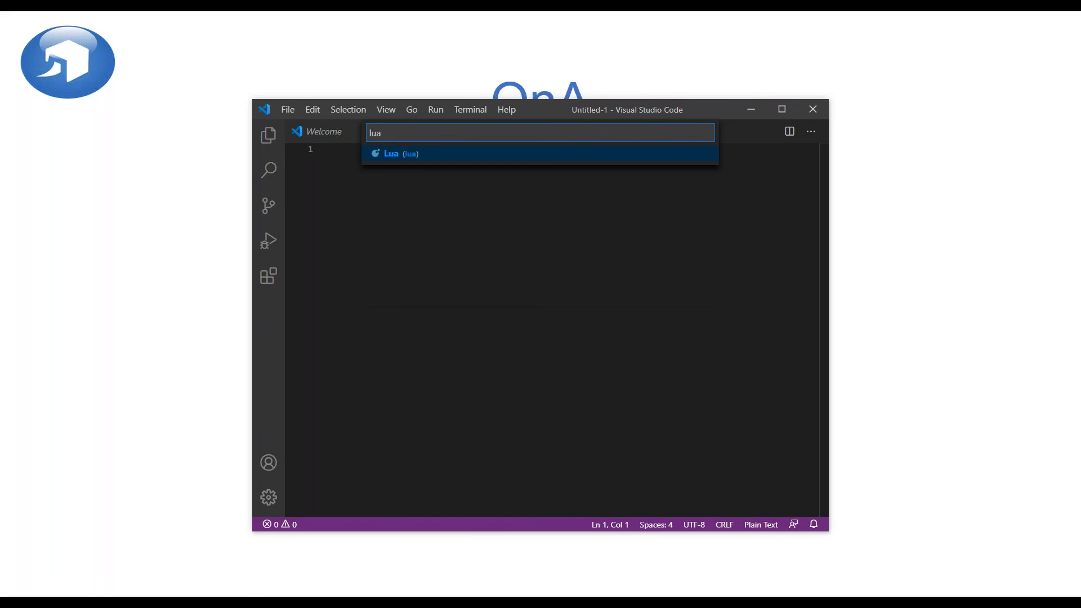
Set the scratch file's language to Lua, type print(, then quit VS Code without saving.
key(Return)
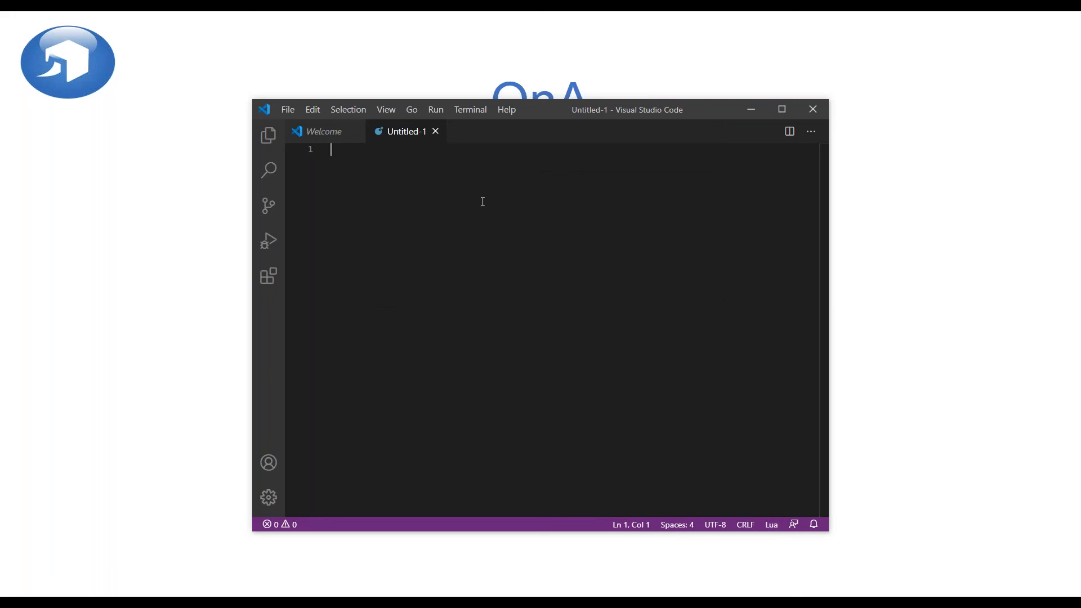
text(print()
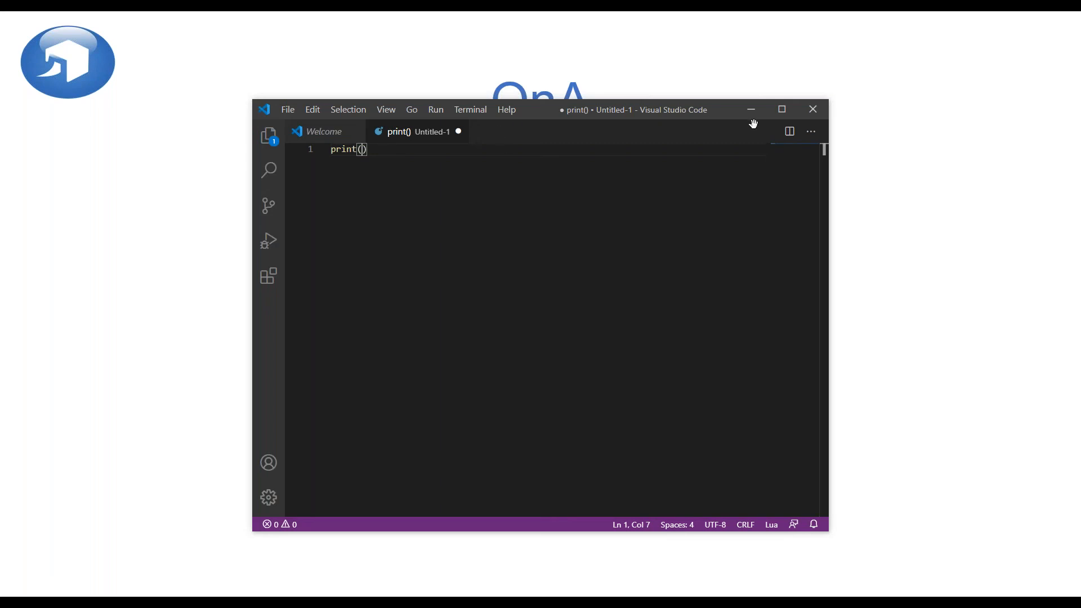
click(814, 111)
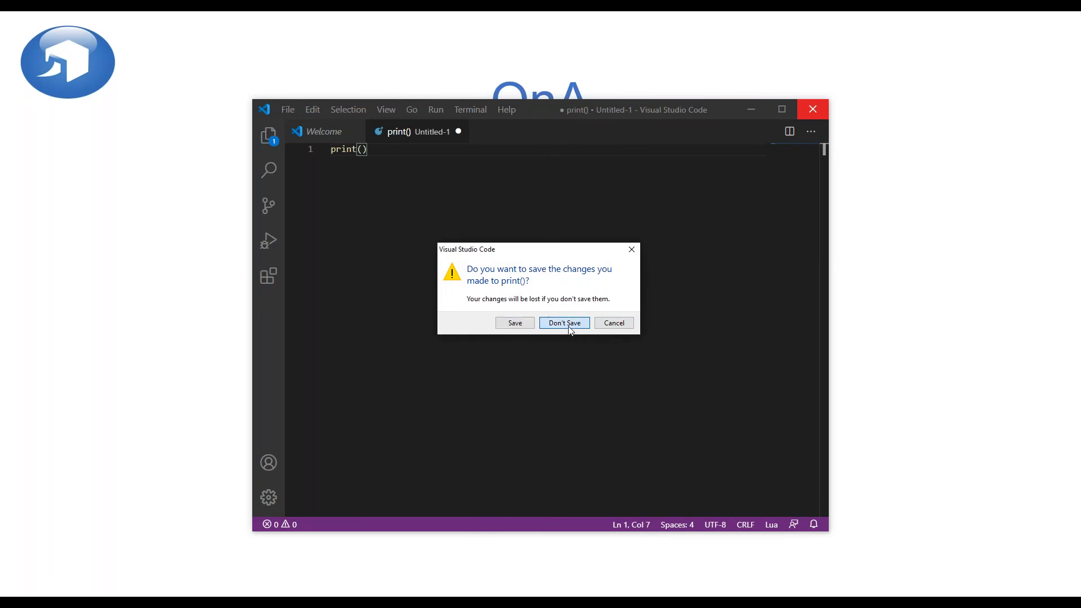
click(564, 324)
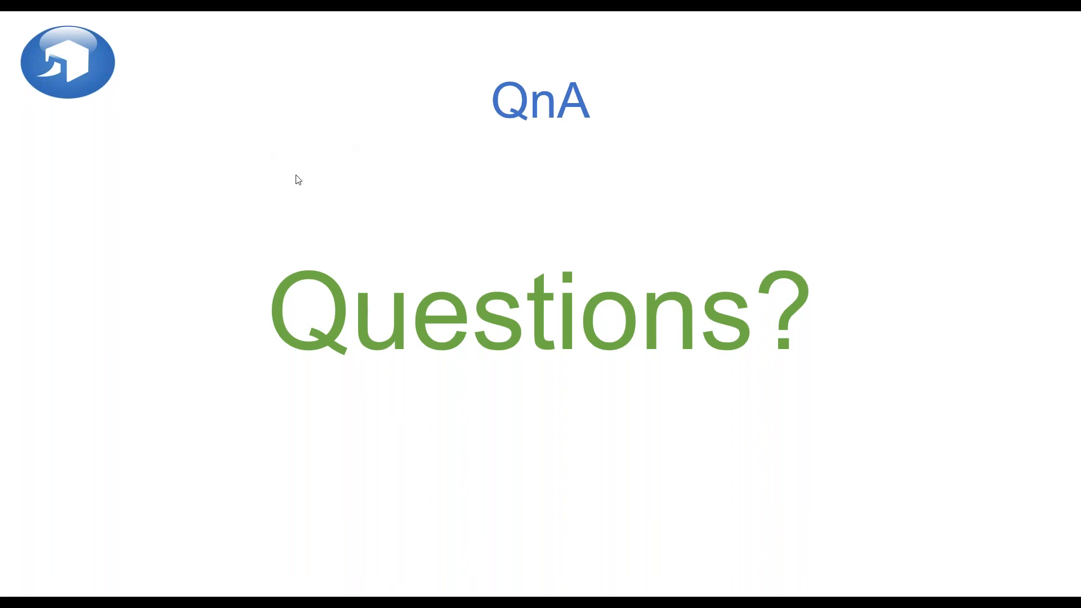
Switch to Composer's online Demo.symx design and drag Fader 1 down from 55.0% to 42.0%.
key(alt+Tab)
key(alt+Tab)
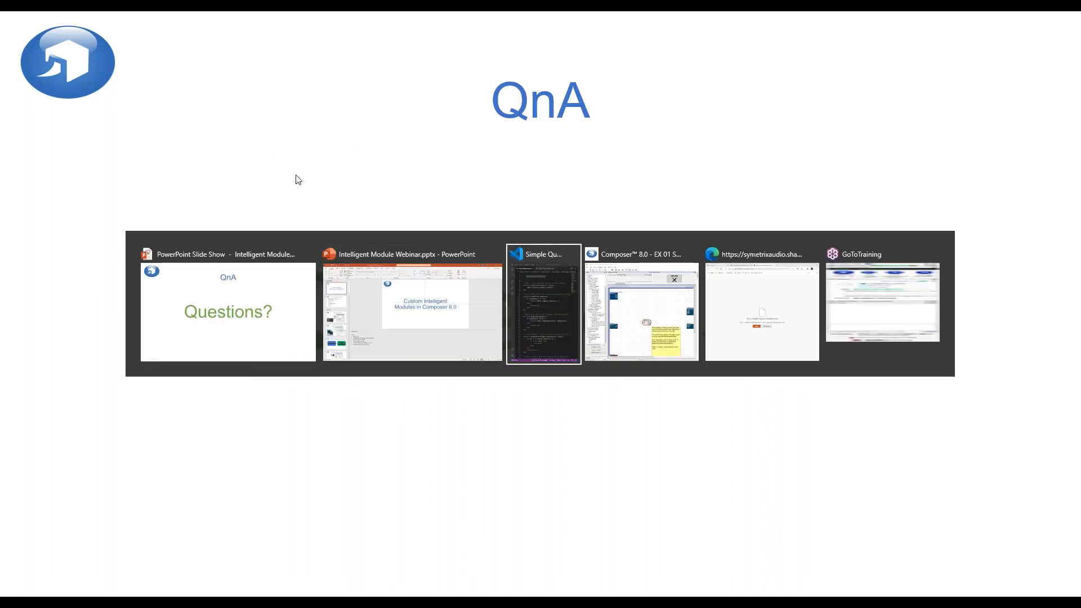
key(alt+Tab)
click(638, 158)
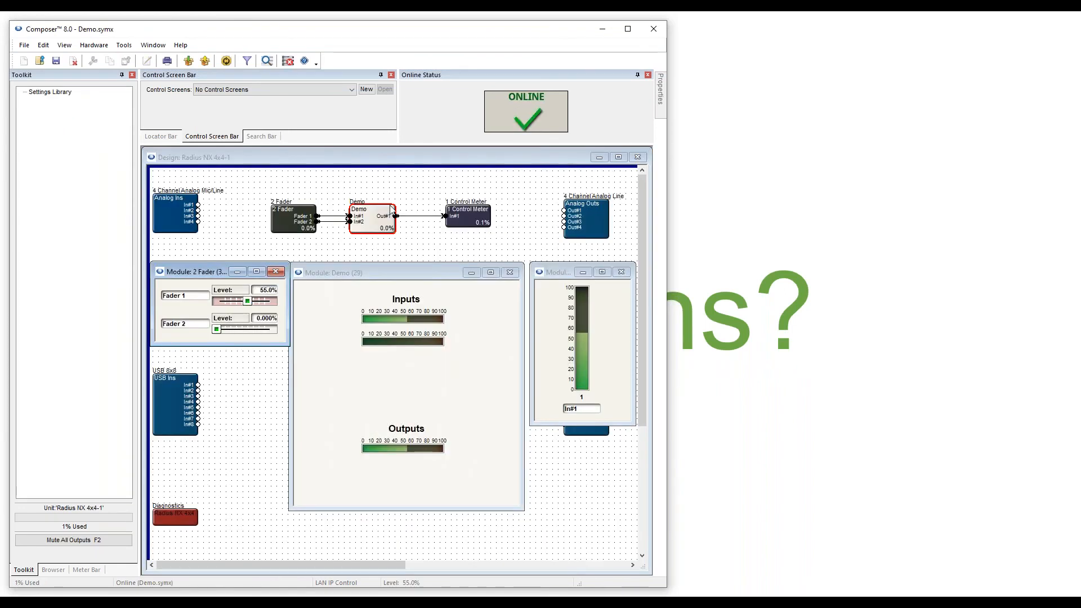
drag(248, 302, 241, 304)
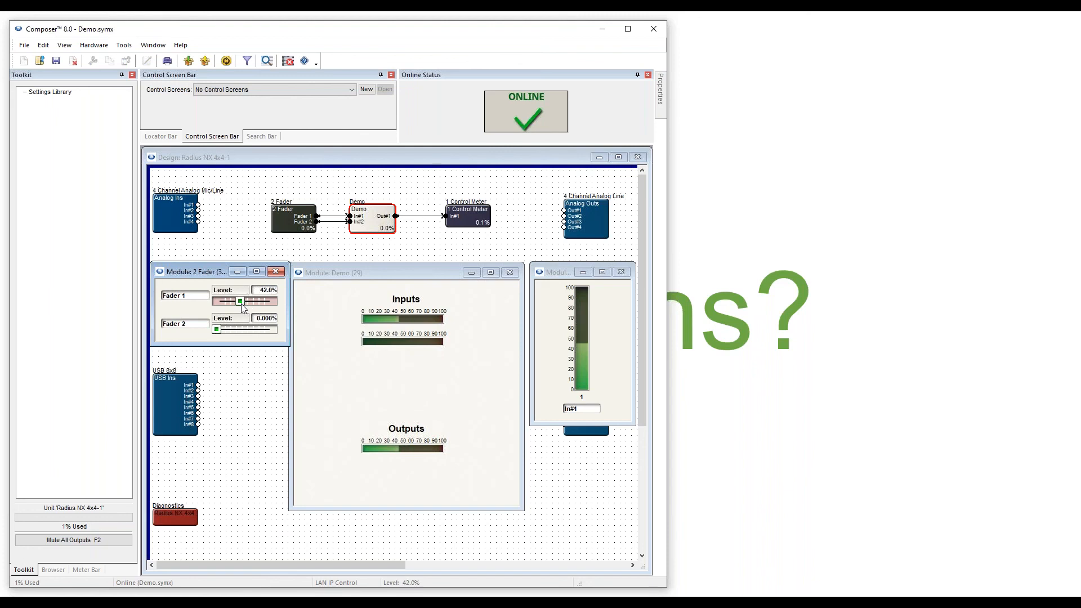
right_click(371, 222)
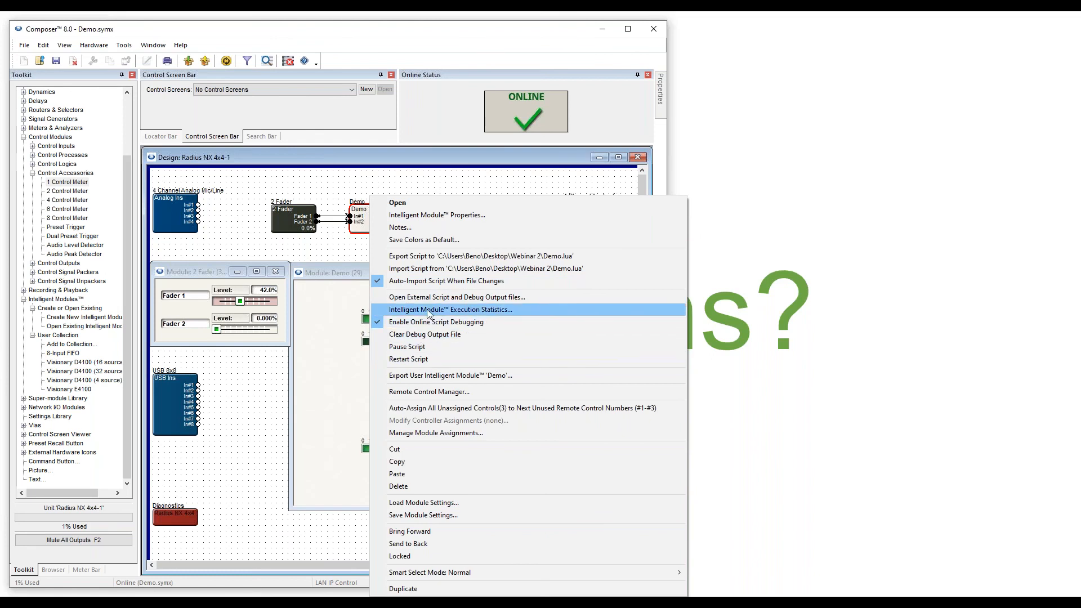
click(471, 314)
drag(337, 254, 409, 263)
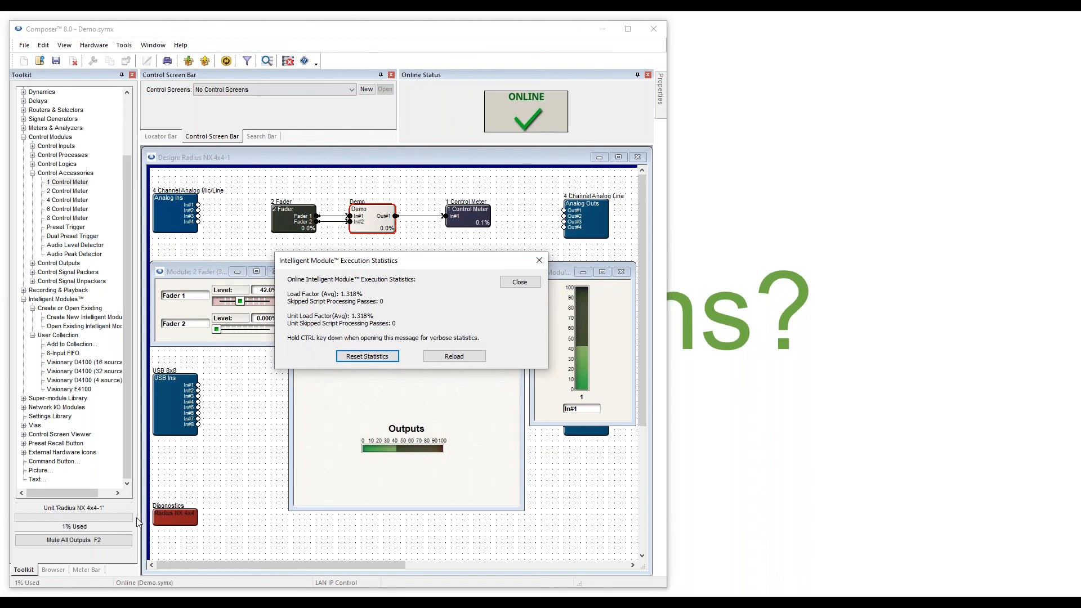
click(513, 286)
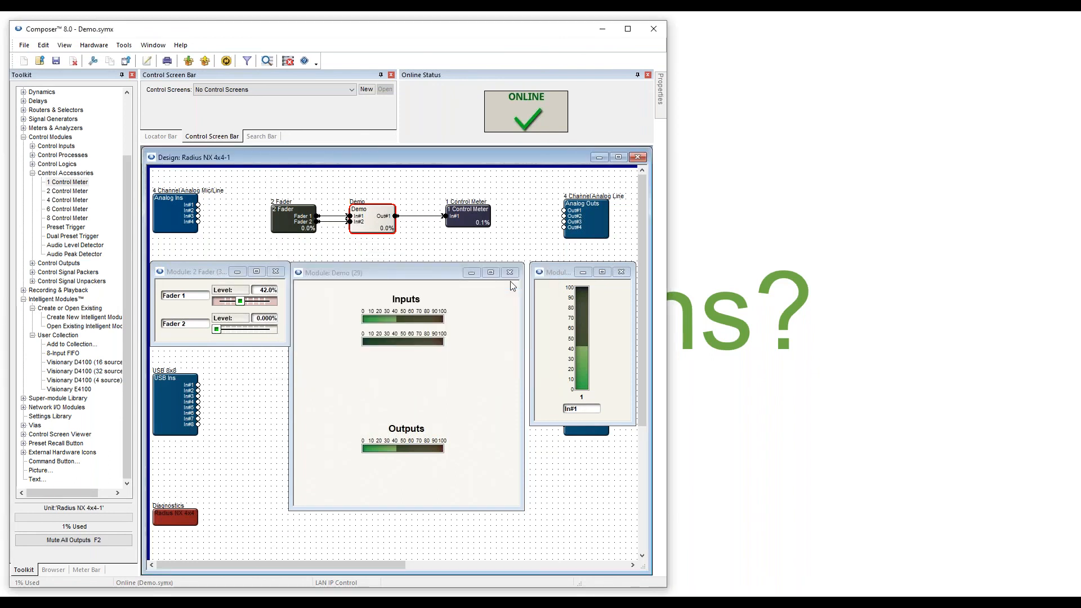
click(1073, 425)
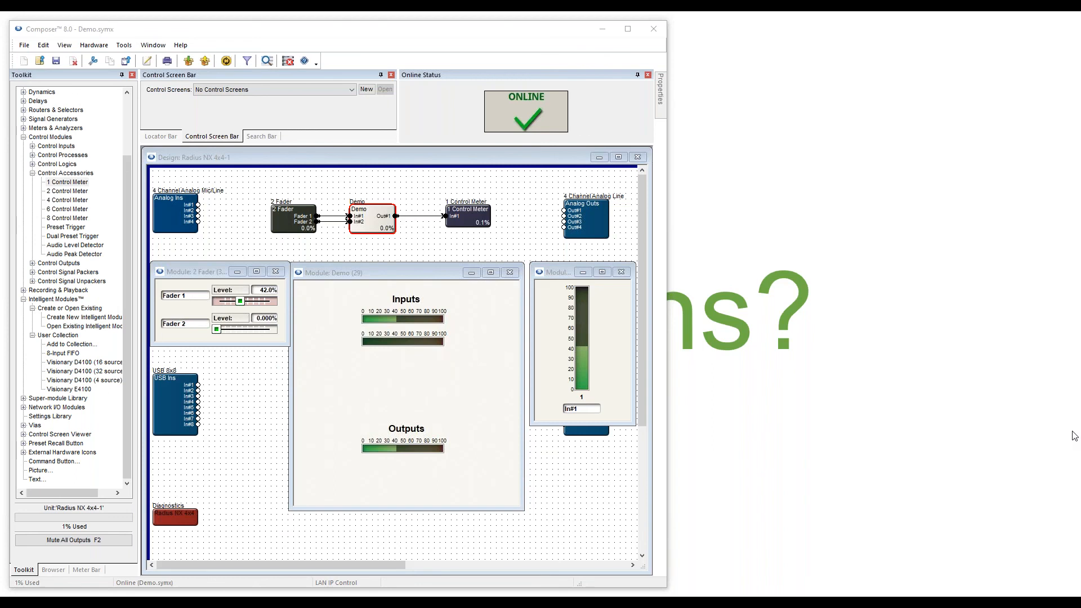
right_click(371, 228)
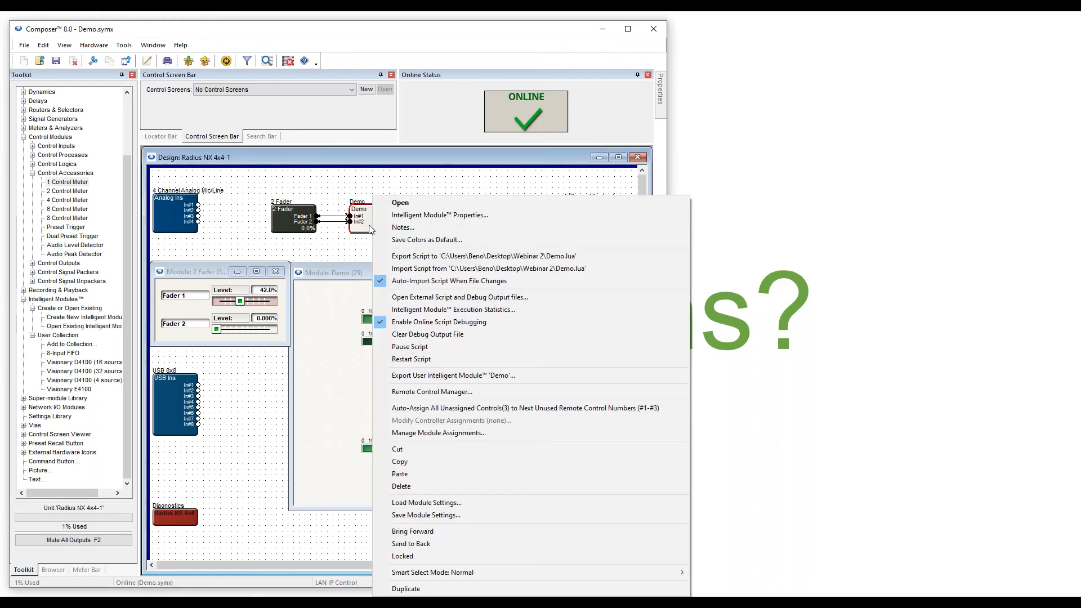
click(421, 310)
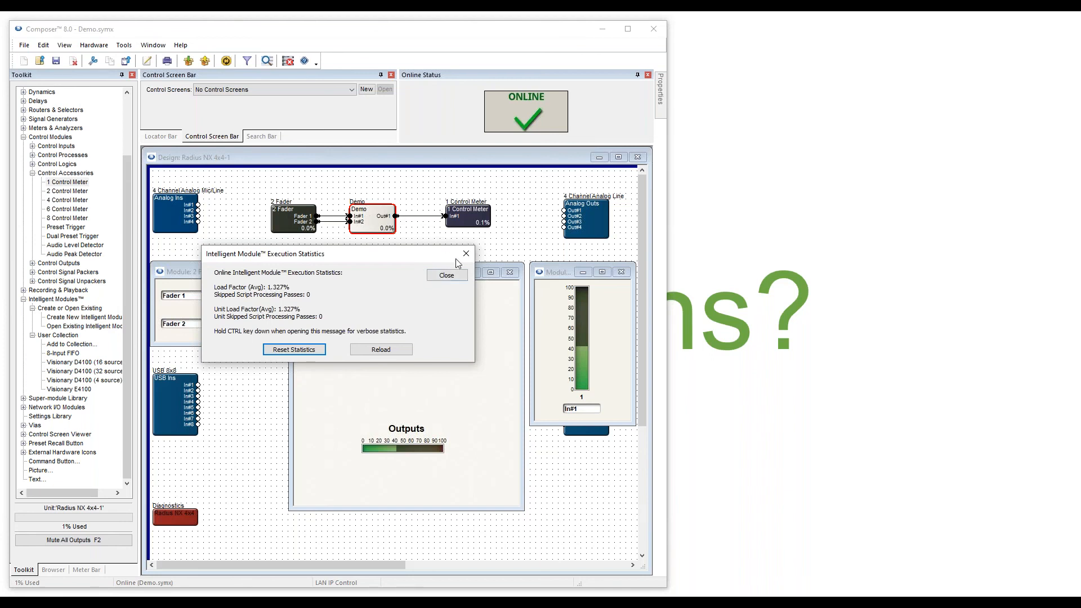
click(446, 275)
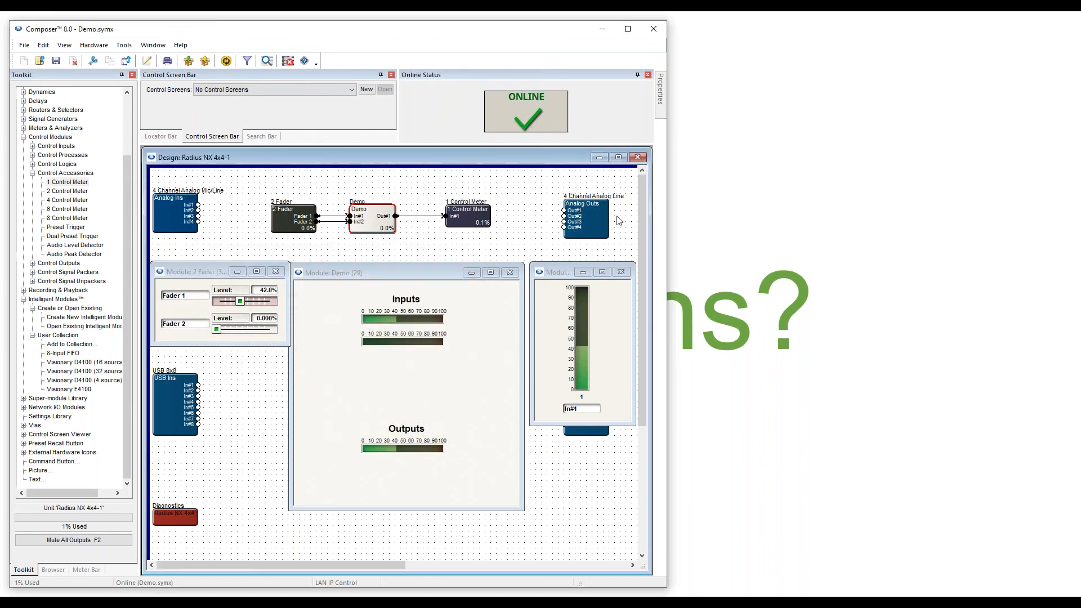
Close the Radius NX 4x4-1 design and the meter, Demo and 2 Fader module windows.
click(638, 158)
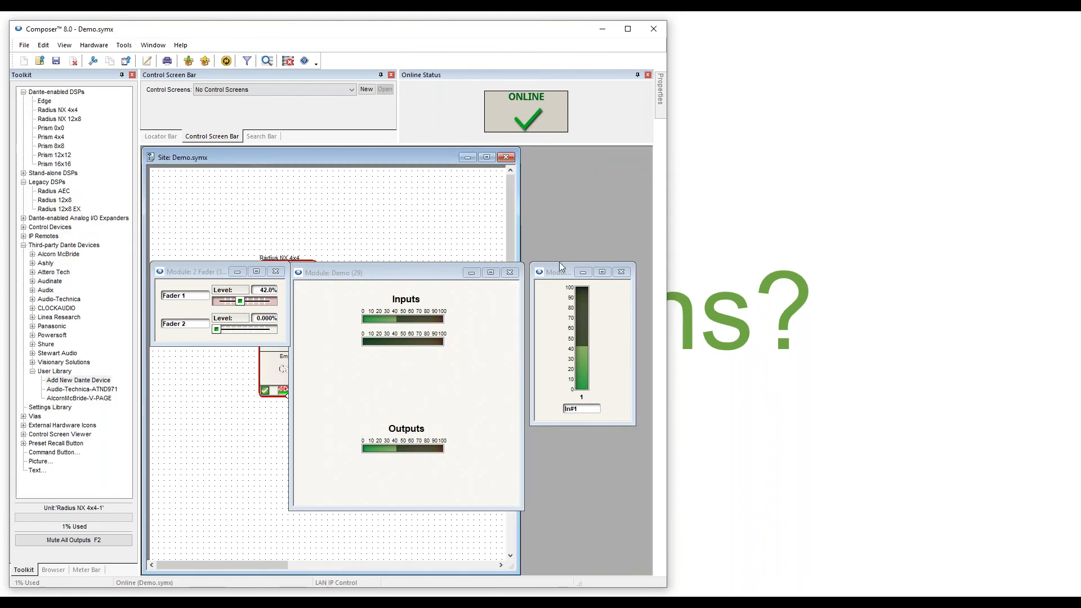
click(620, 272)
click(509, 272)
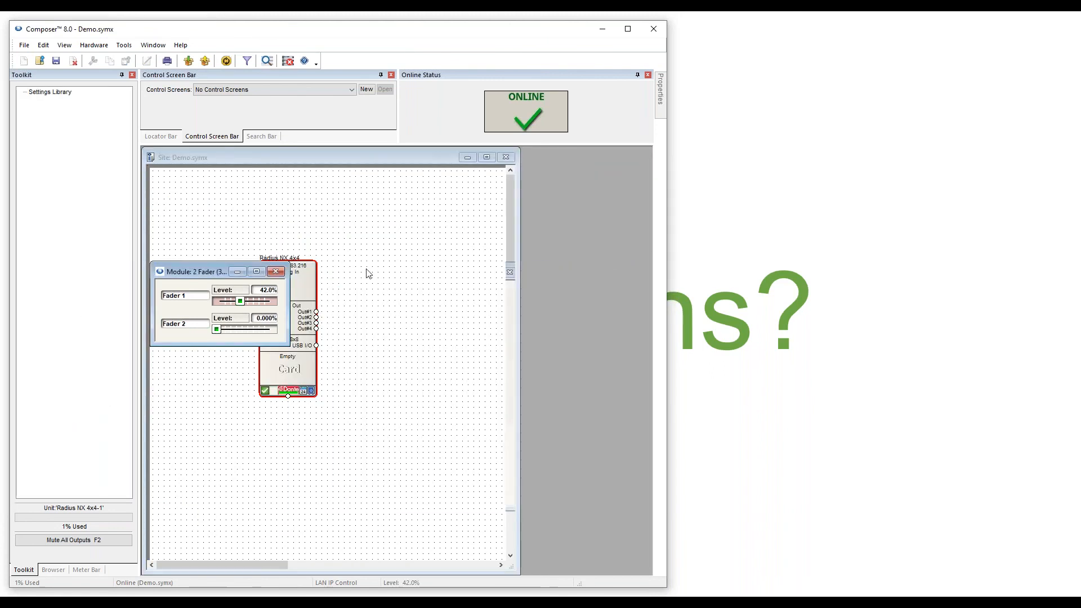
click(276, 271)
Add a second Radius NX 4x4 to the site and place an 8-Input FIFO module in its design.
drag(57, 110, 425, 262)
double_click(431, 284)
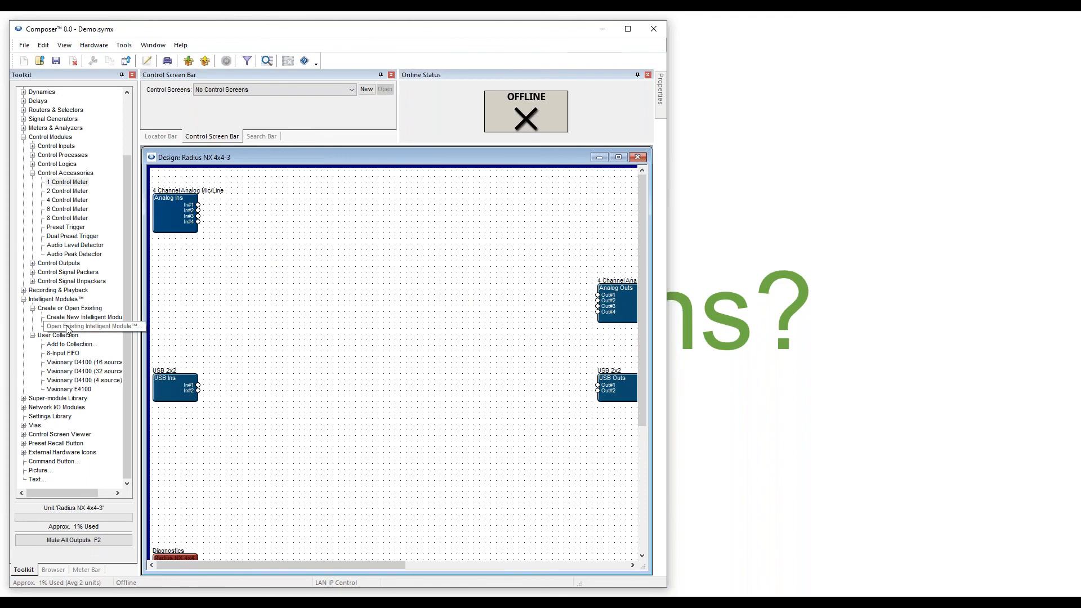
drag(70, 356, 375, 295)
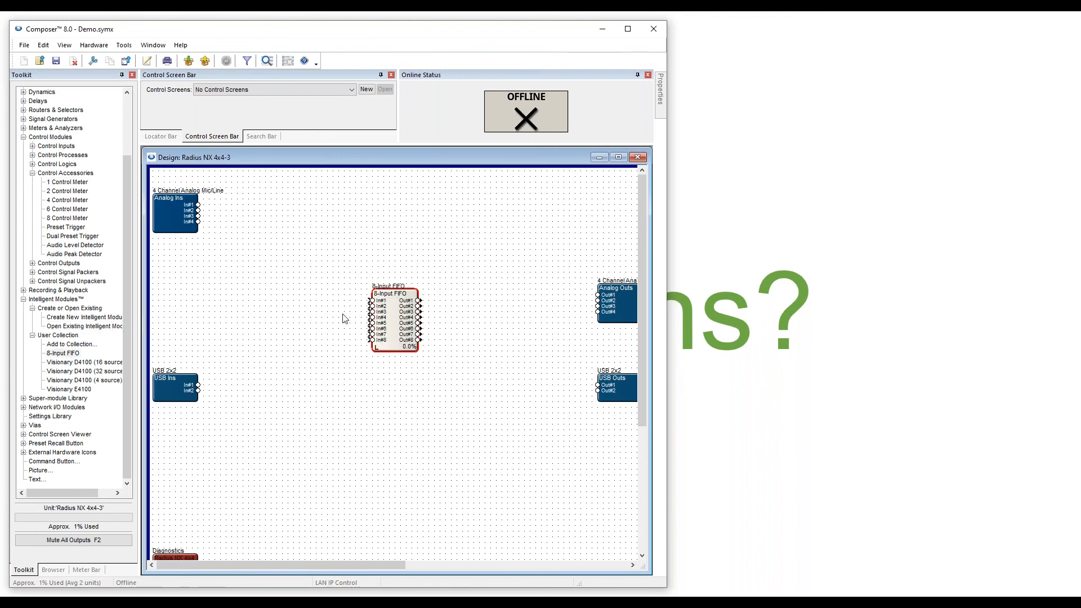
right_click(396, 321)
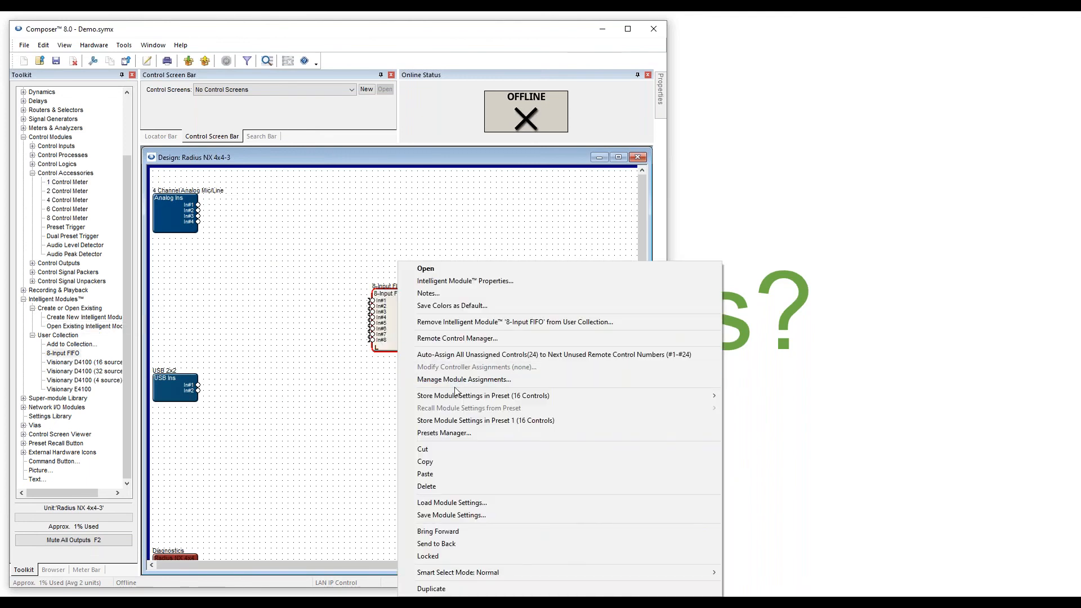
click(335, 364)
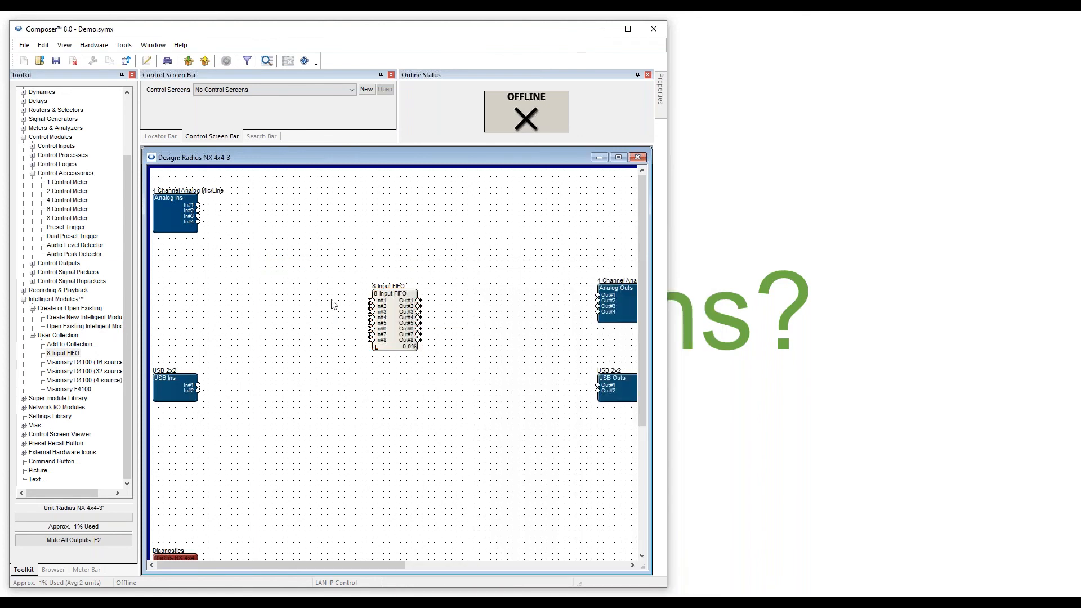
Close the Radius NX 4x4-3 design, select the left Radius NX 4x4, and switch to Edge.
click(637, 158)
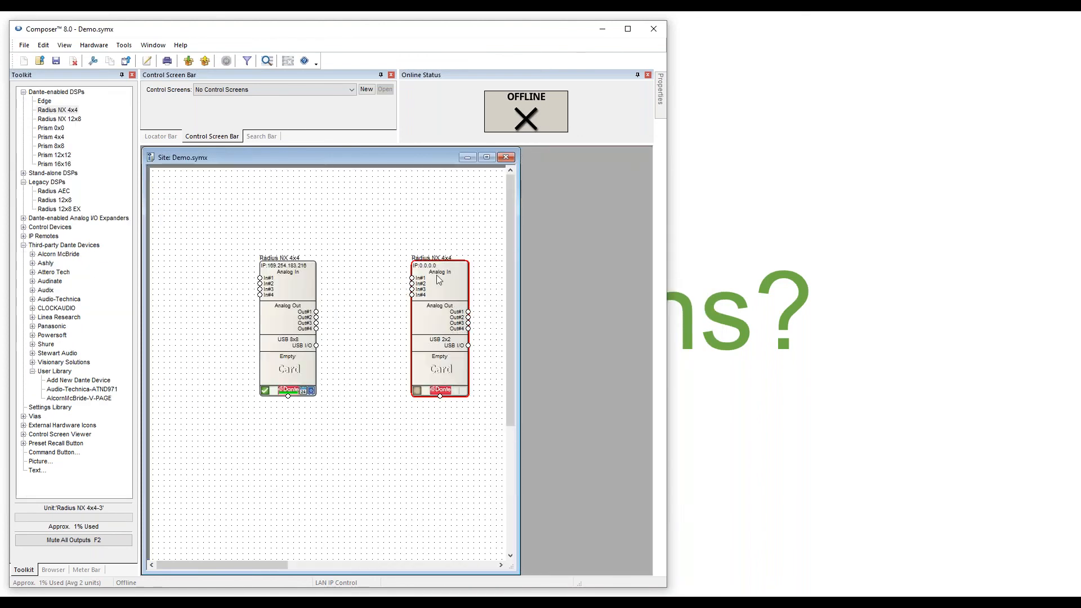
click(279, 316)
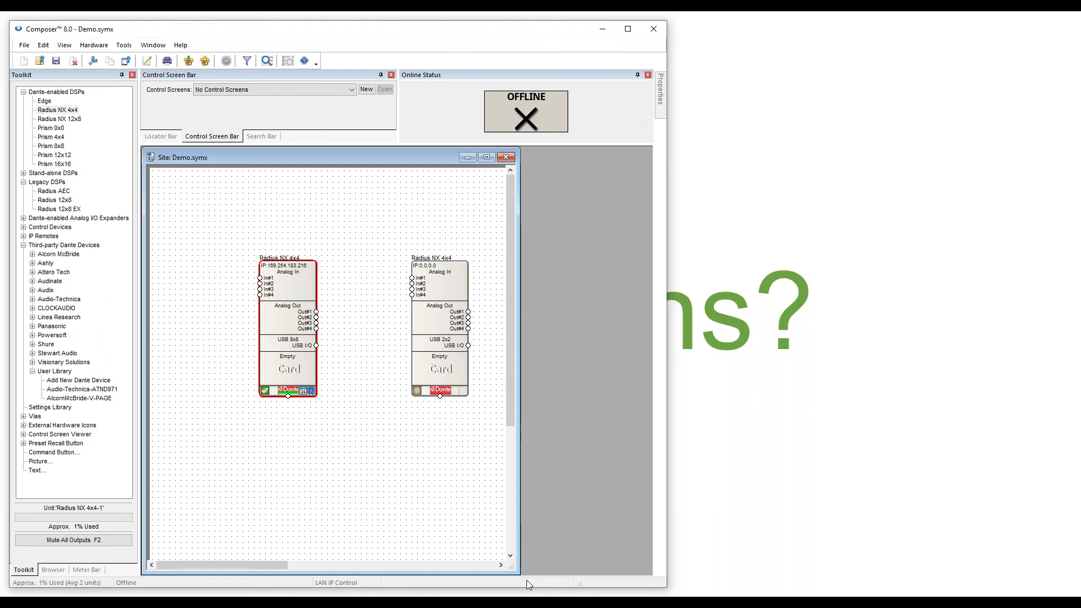
click(414, 582)
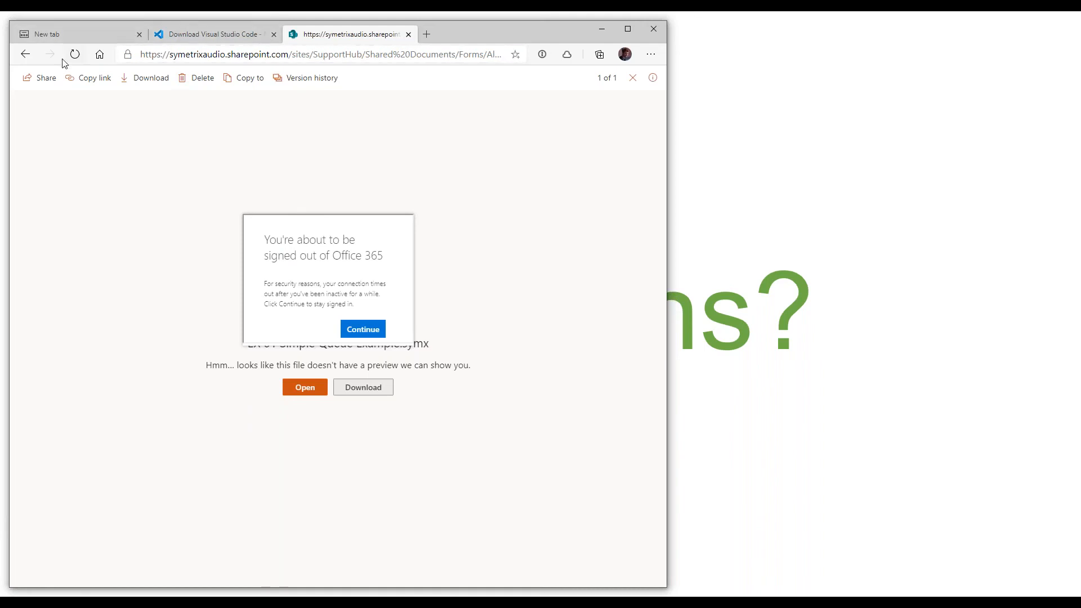
From the forum's 'API 07 - TcpSocket API Demo' topic, download and open API 07 TcpSocket Demo.symx.
click(26, 55)
click(28, 55)
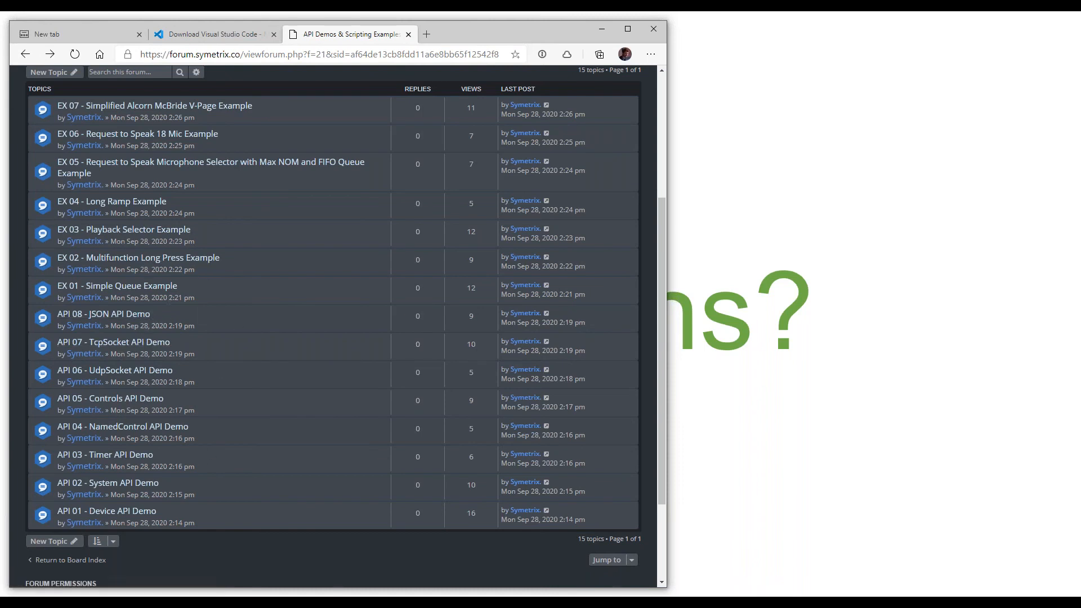
click(123, 344)
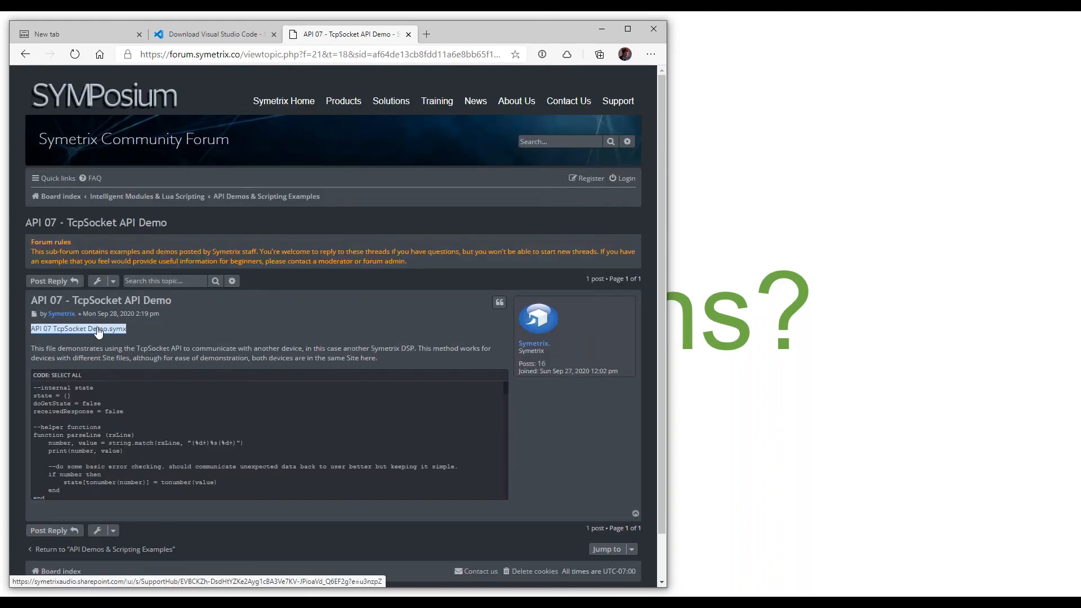
click(98, 330)
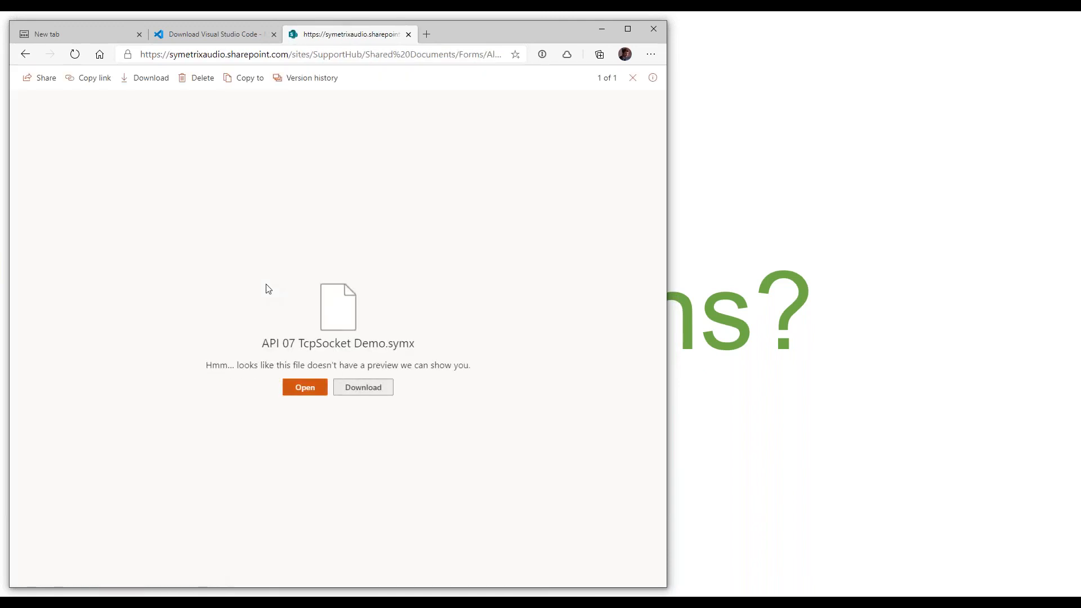
click(372, 385)
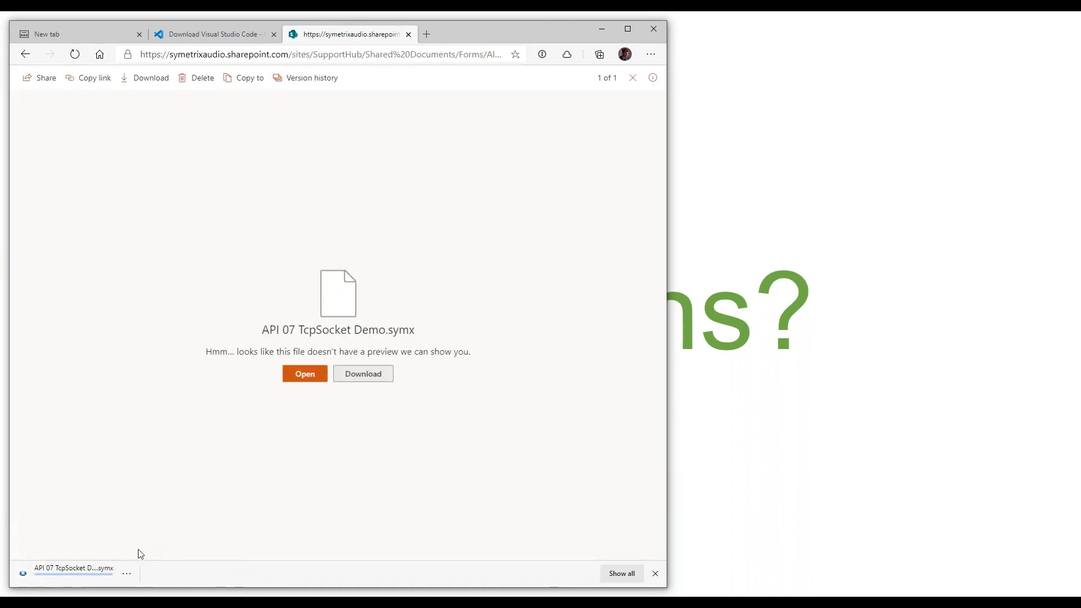
click(83, 573)
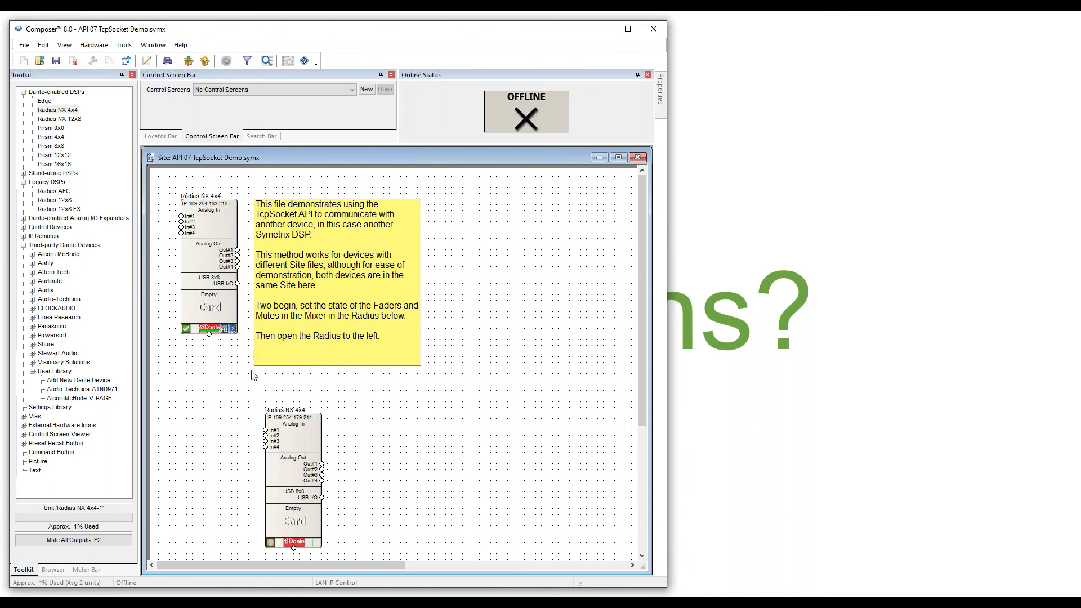
Open the upper Radius NX 4x4's TCP Socket Demo module control view, then close it and the design.
double_click(215, 287)
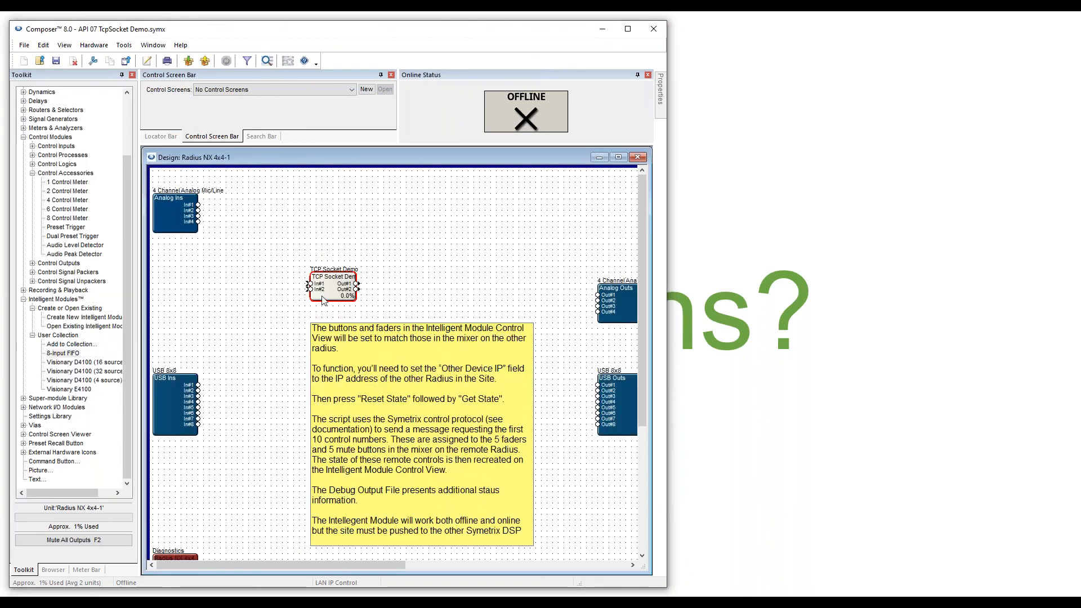
mouse_move(326, 280)
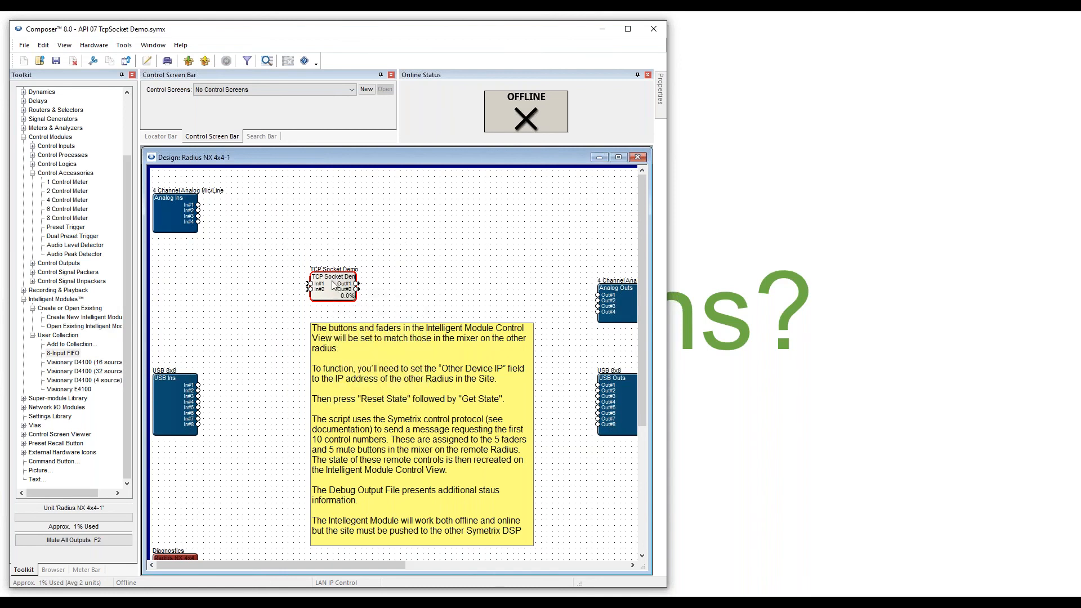
double_click(333, 284)
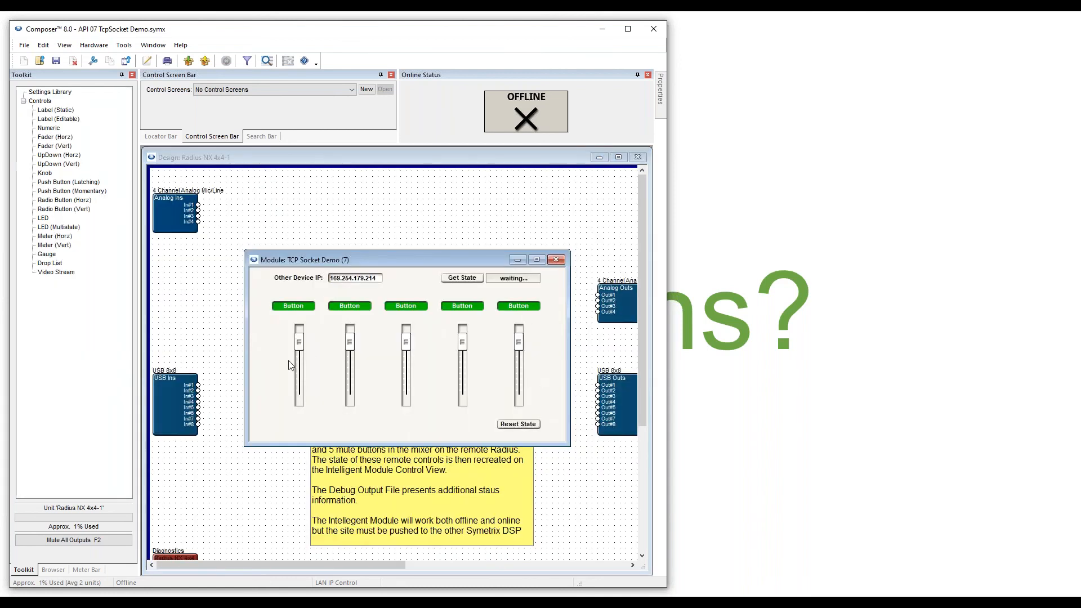
click(556, 259)
click(638, 157)
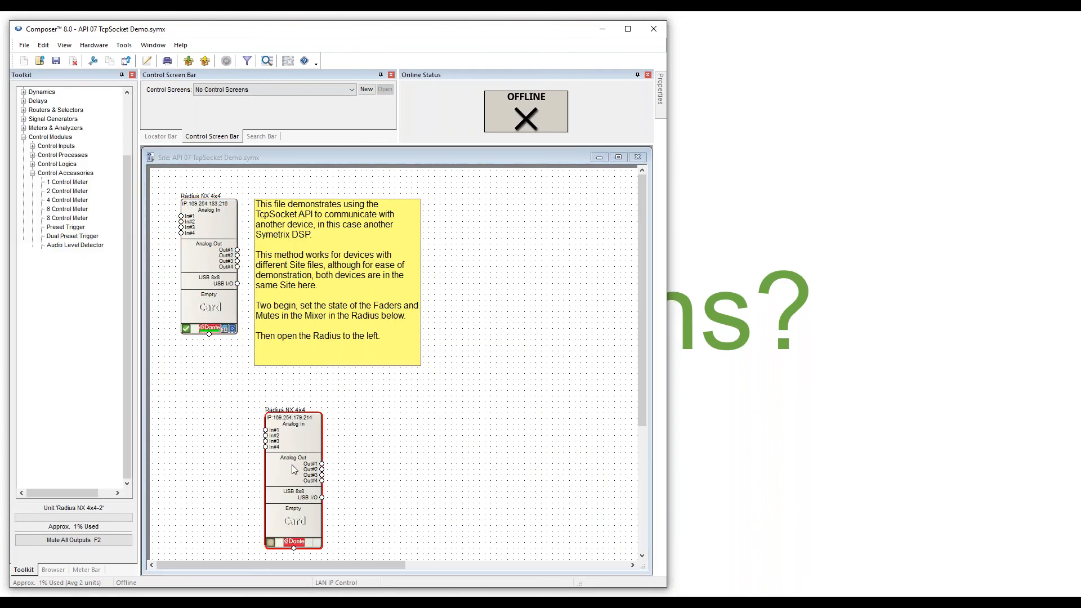
double_click(293, 469)
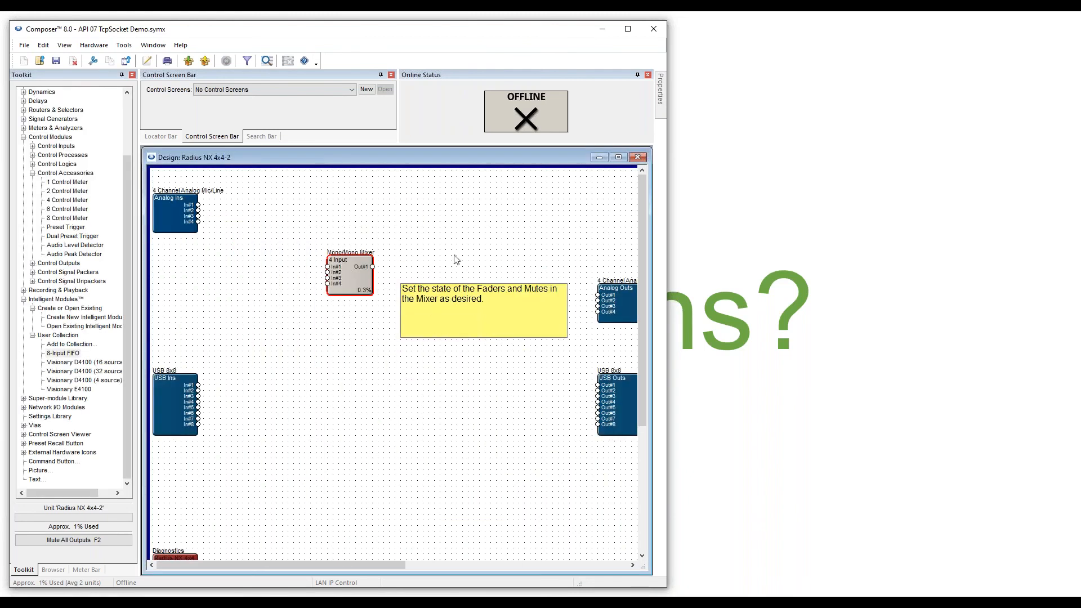
click(638, 157)
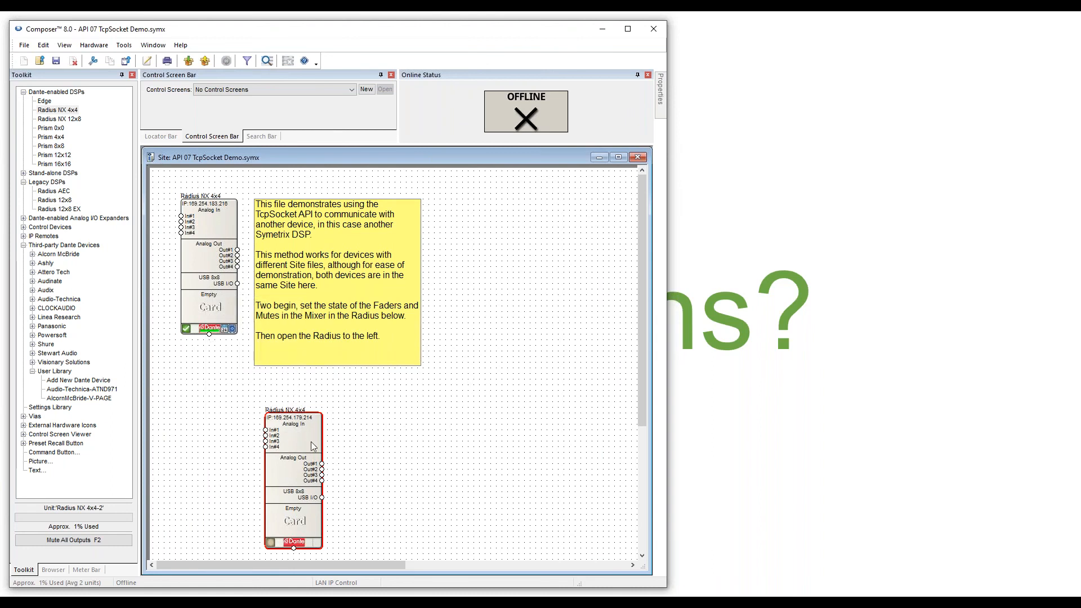
Open the first Radius NX 4x4's design and the TCP Socket Demo control view, targeting 169.254.179.214.
mouse_move(299, 452)
mouse_move(228, 291)
right_click(200, 251)
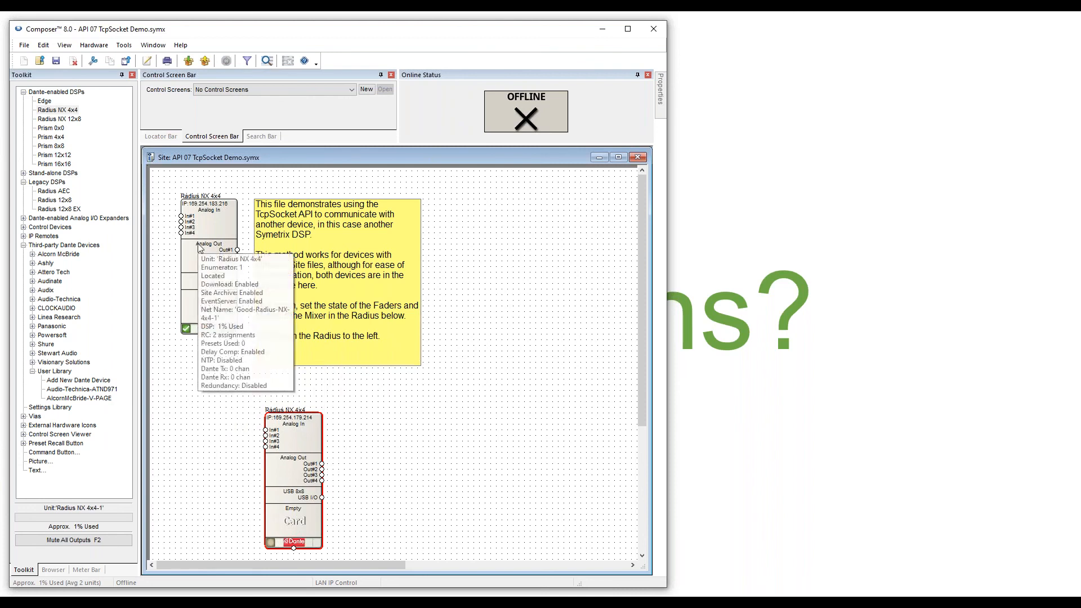
click(267, 270)
right_click(323, 282)
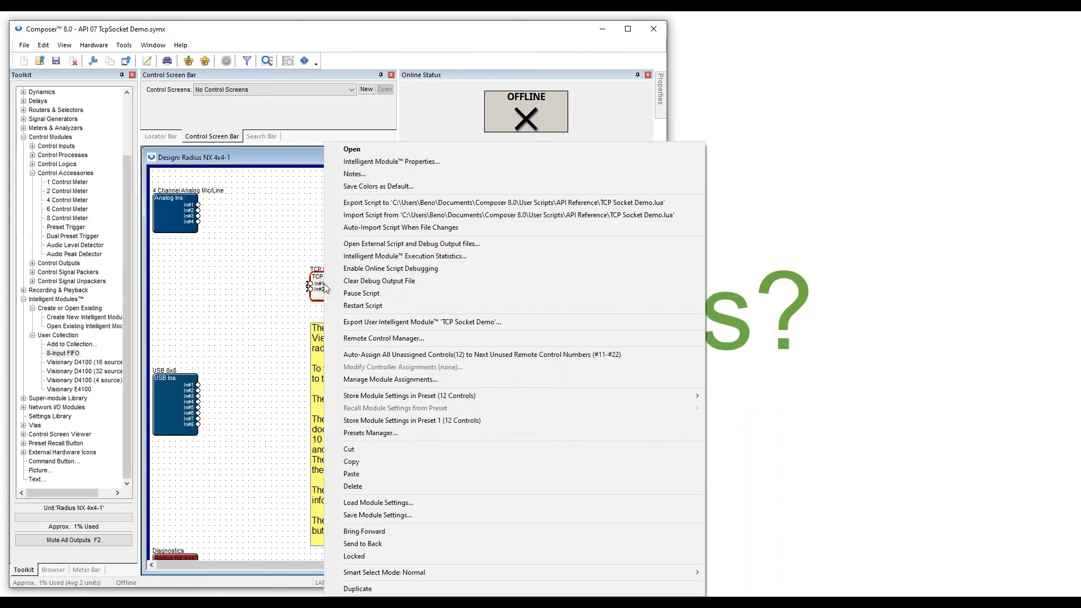
click(259, 275)
mouse_move(324, 280)
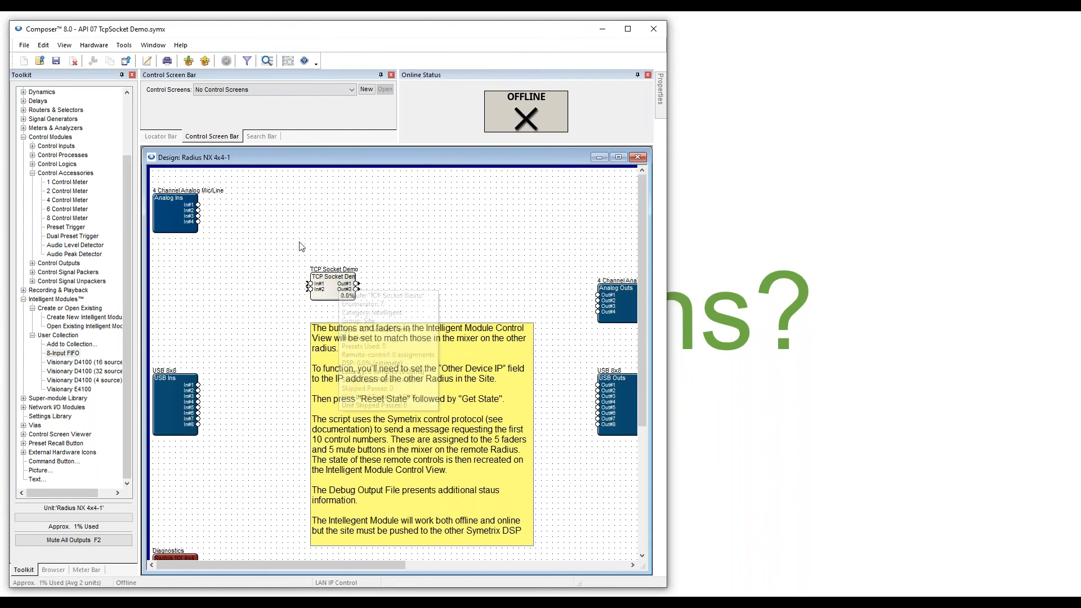
double_click(325, 286)
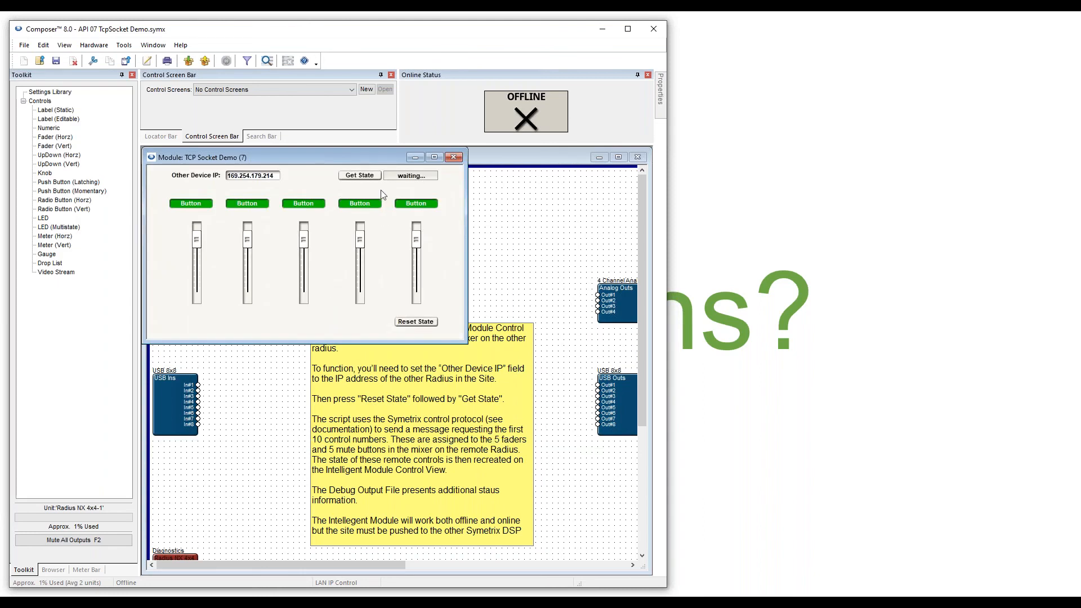